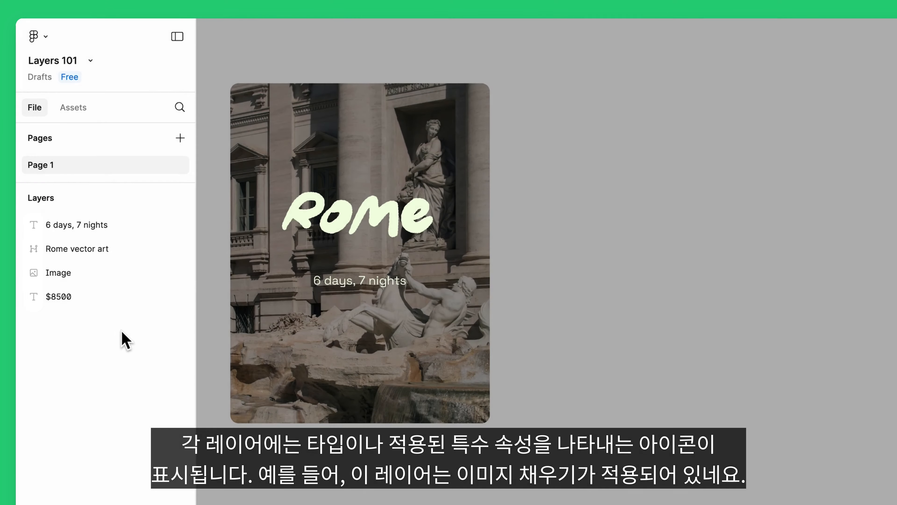
- Inspect the Image layer and the hidden $8500 text layer by selecting each in turn
click(96, 273)
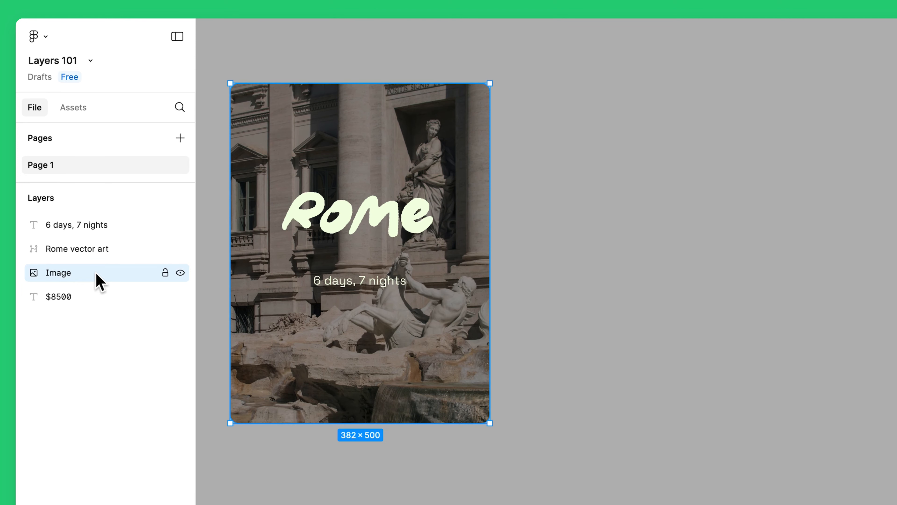
click(109, 334)
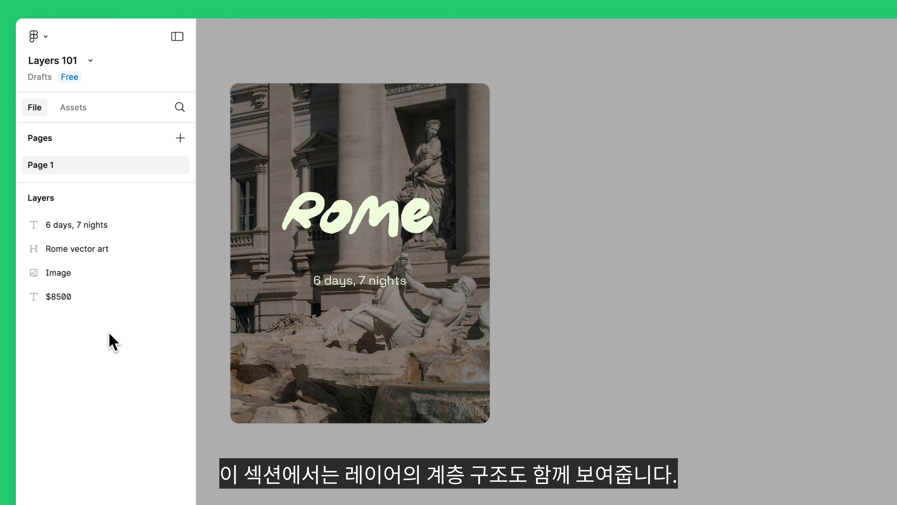
click(116, 279)
click(106, 295)
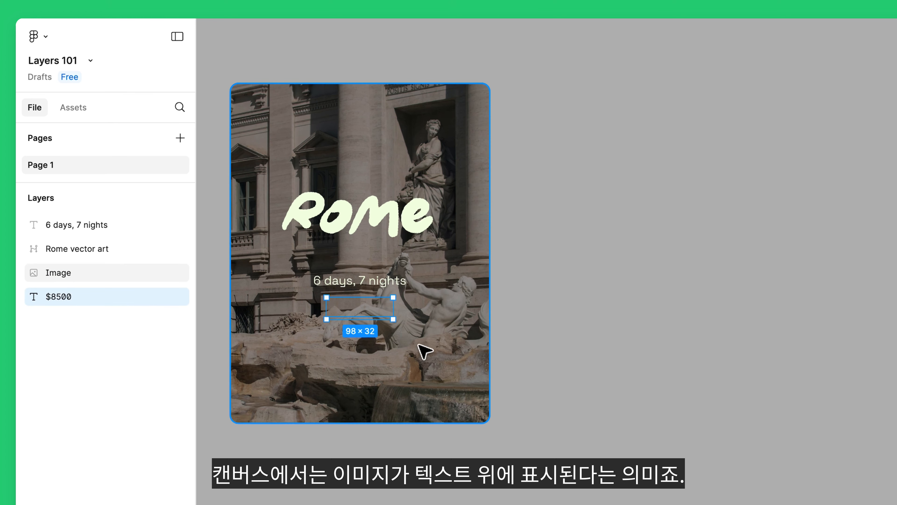
- Move the Rome image aside to uncover the $8500 text, and undo the move
click(426, 350)
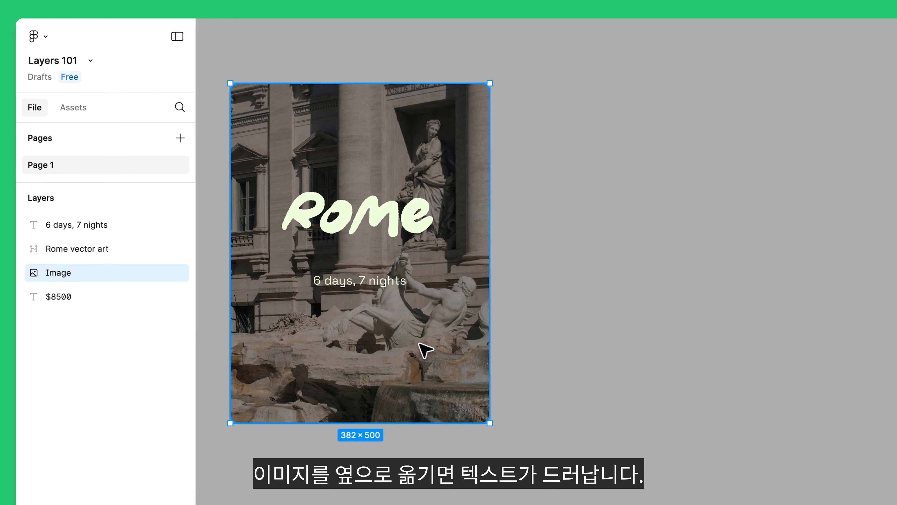
drag(426, 350, 663, 349)
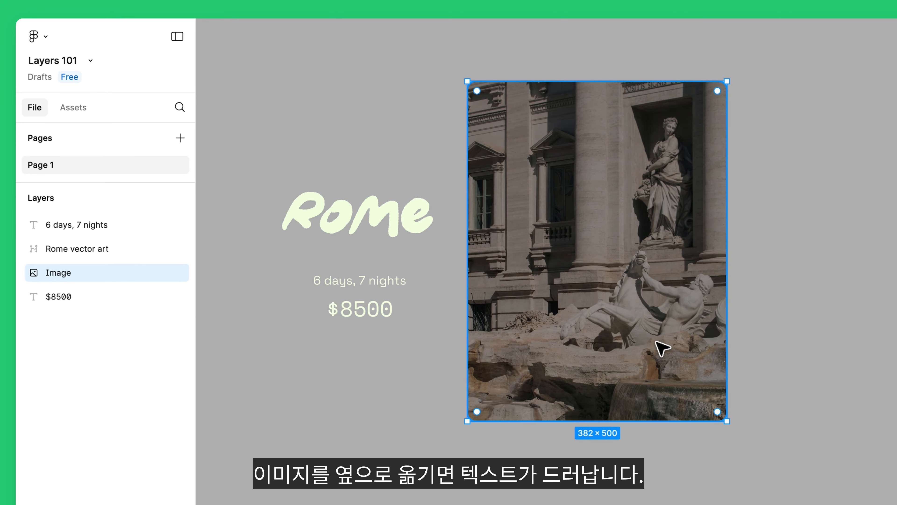
key(super+z)
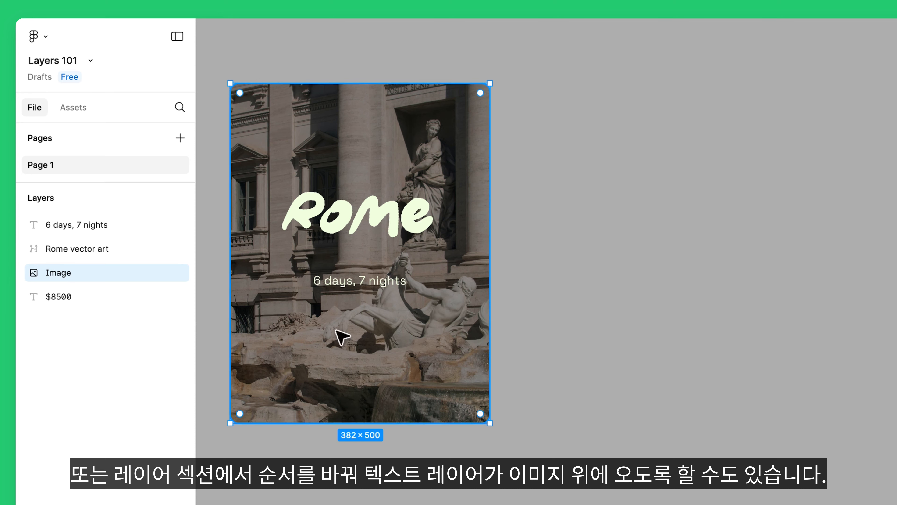
- Reorder the layers so the $8500 text sits directly above the Image layer, and clear the selection
drag(147, 300, 152, 270)
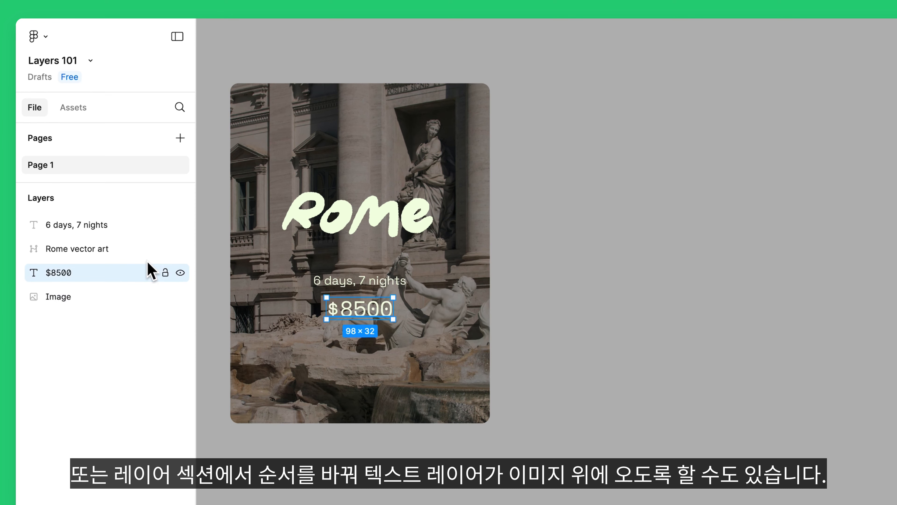
click(277, 348)
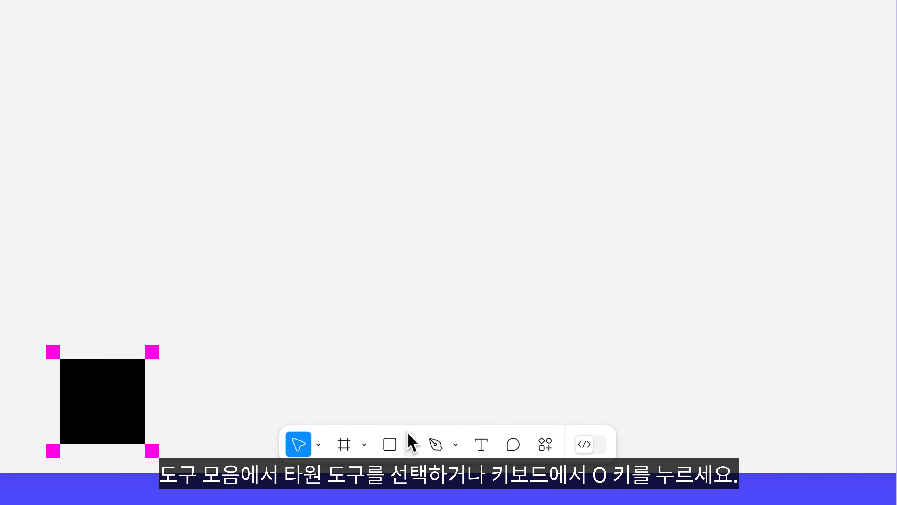
- Place a default 100 × 100 ellipse on the empty canvas with the Ellipse tool
click(409, 439)
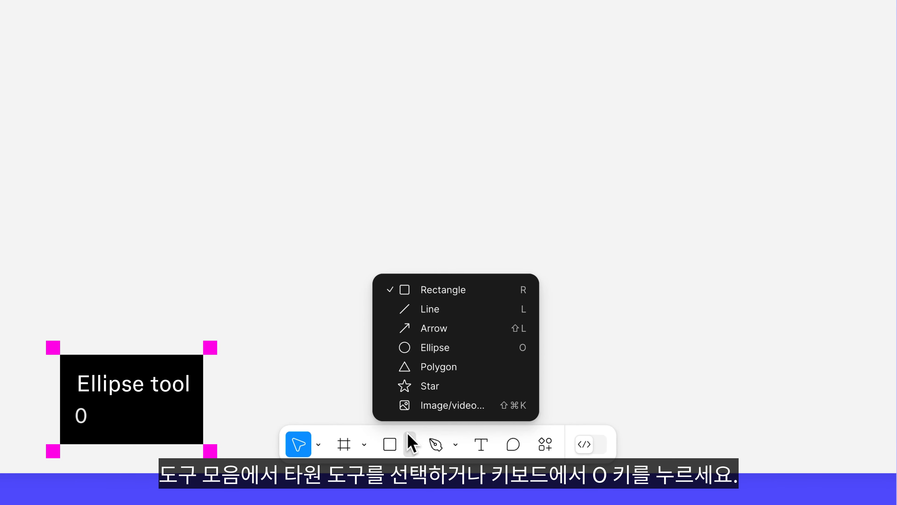
click(466, 350)
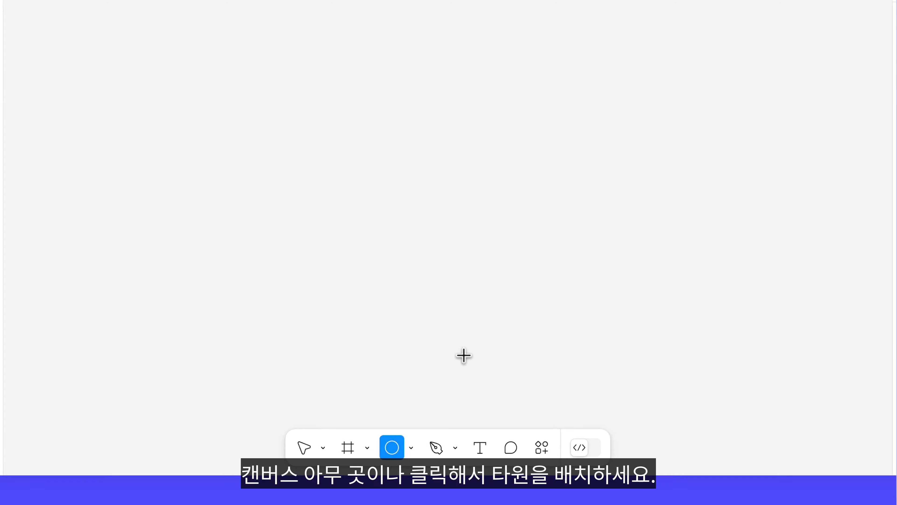
click(447, 116)
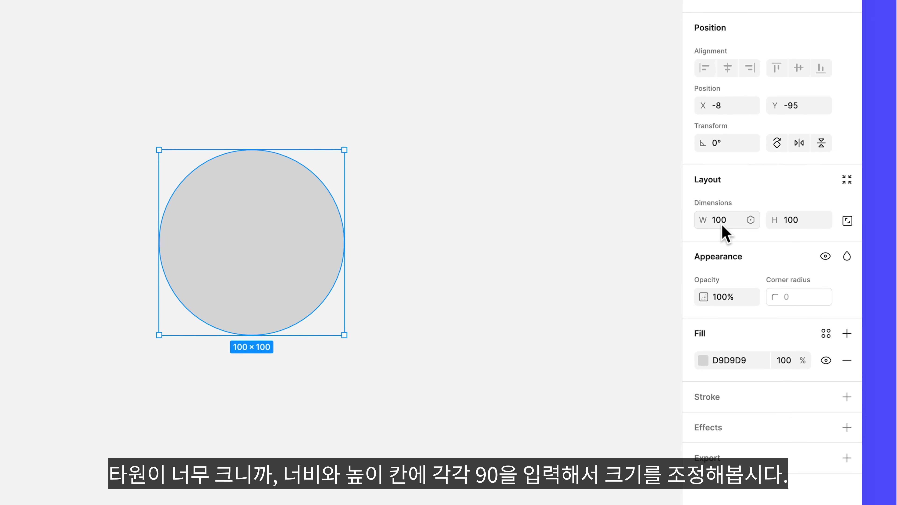
- Set the ellipse's width and height to 90 each
click(724, 226)
text(90)
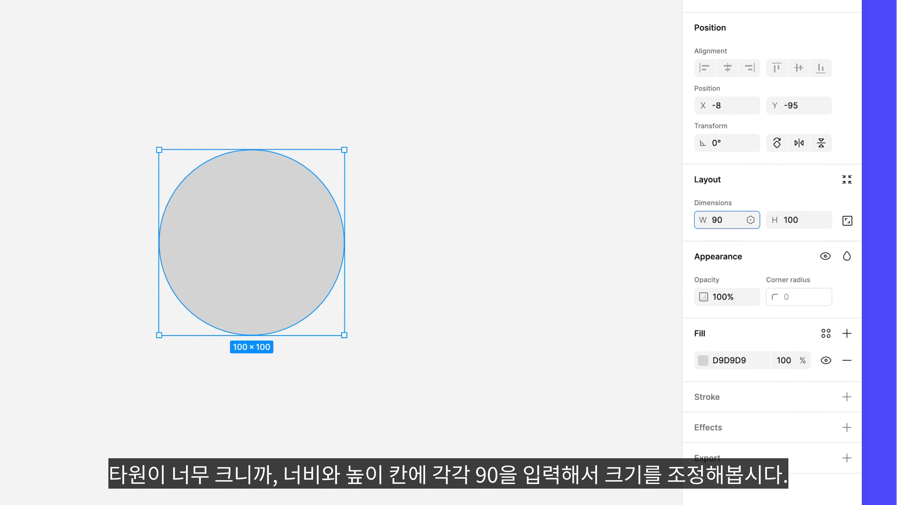
click(809, 233)
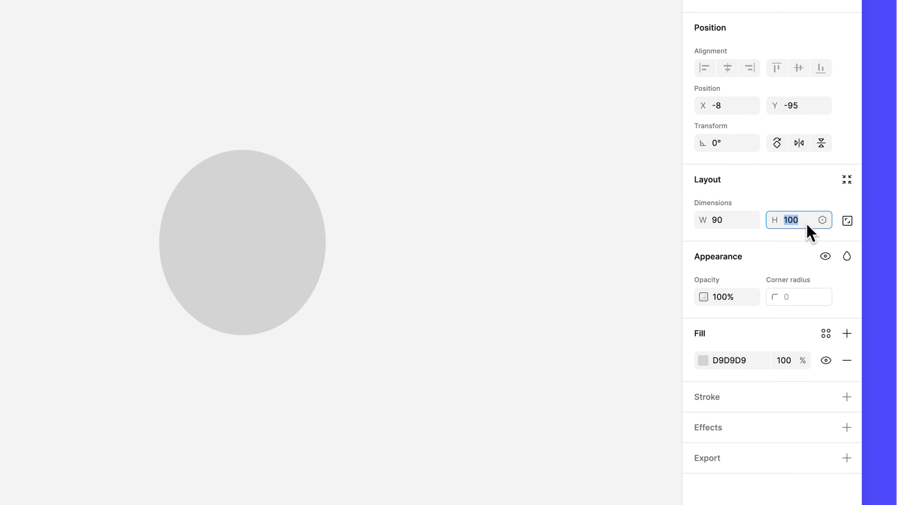
text(90)
key(Return)
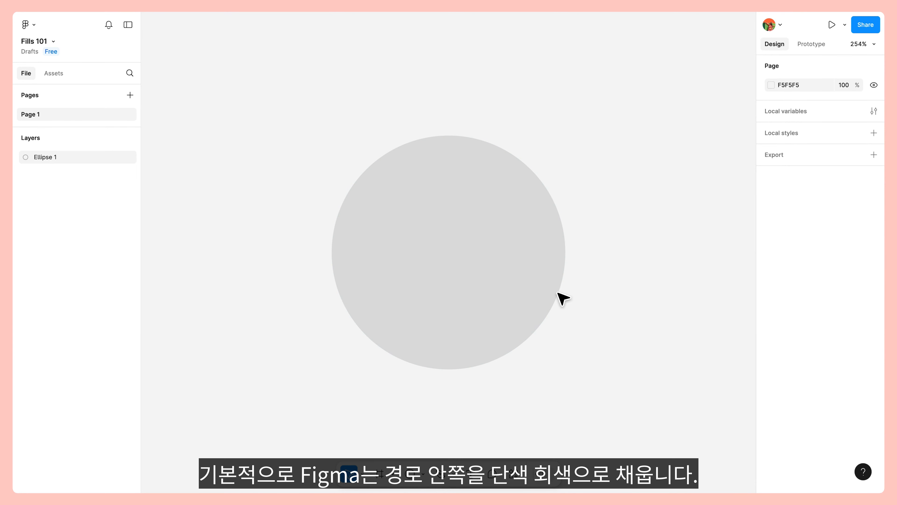
- Select the gray circle in the Fills 101 file and open its D9D9D9 fill for editing
click(511, 277)
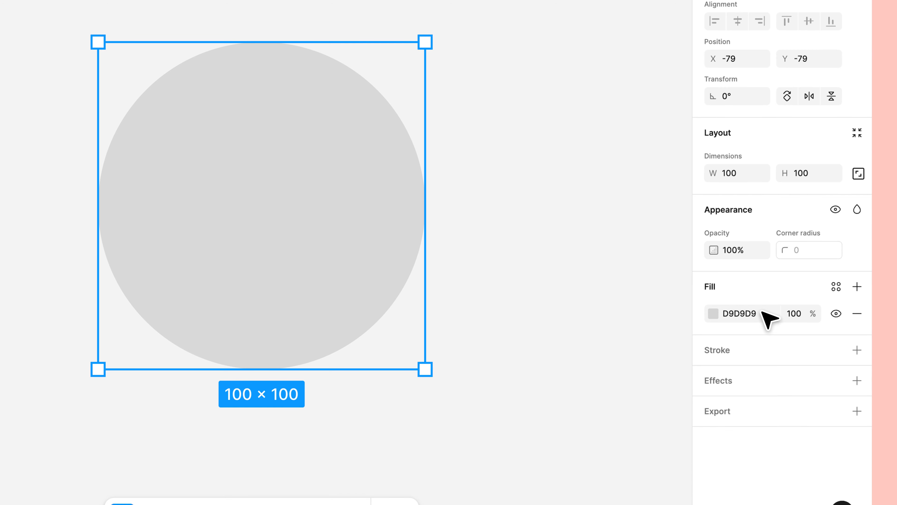
click(715, 313)
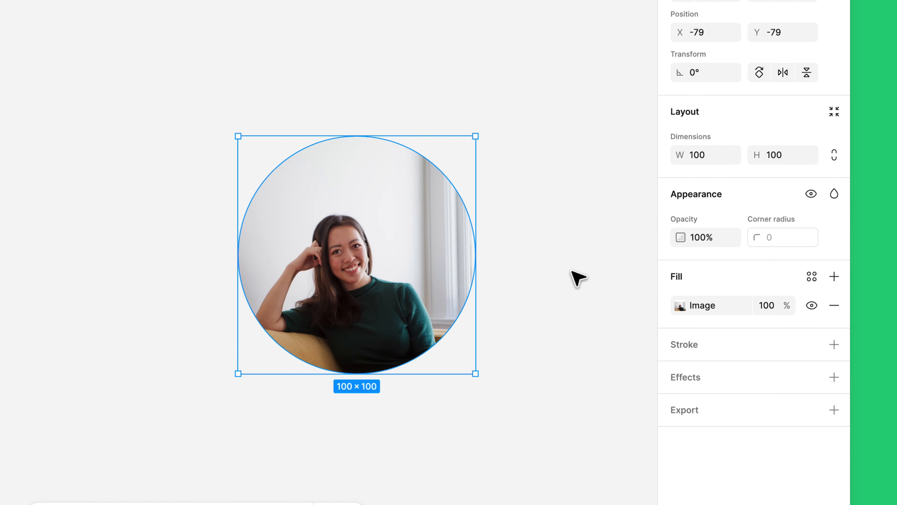
- Add a second fill above the circle's image as a linear gradient and set its 100% stop to green
click(838, 277)
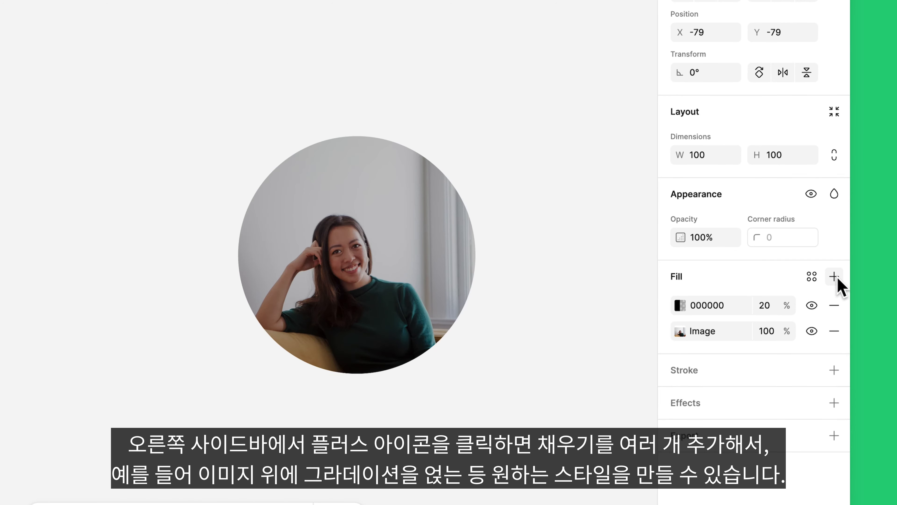
click(681, 305)
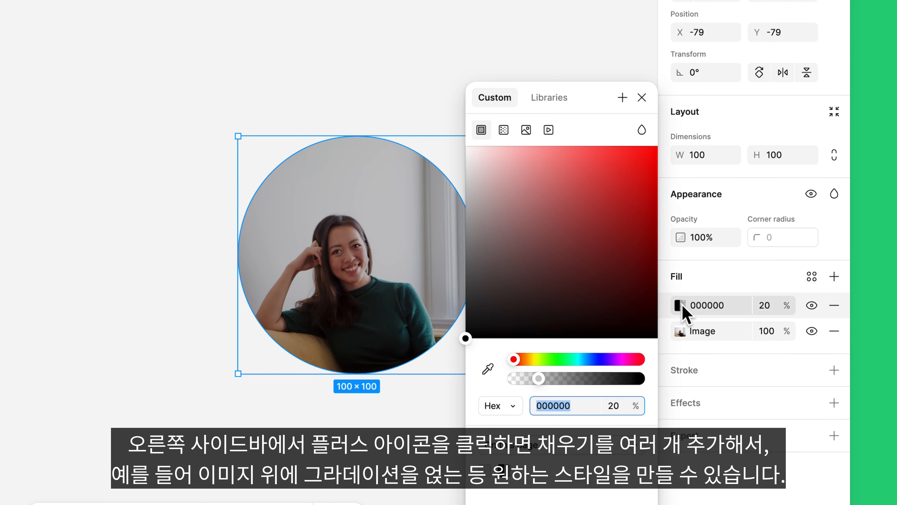
click(504, 130)
click(557, 307)
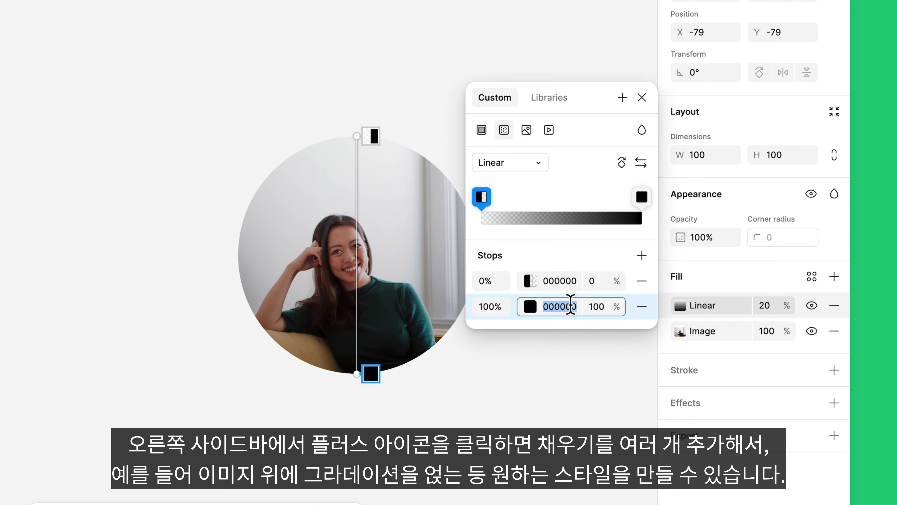
text(green)
key(Return)
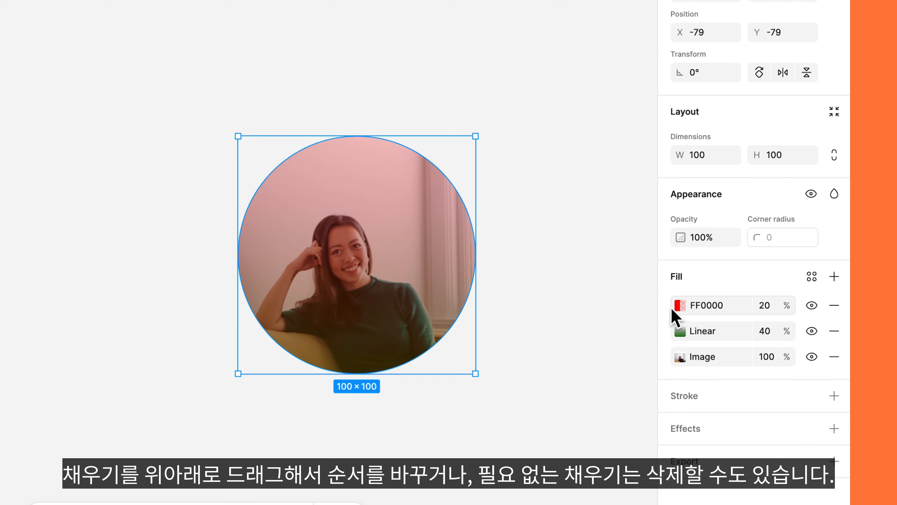
- Move the FF0000 fill below the linear gradient and remove that red fill from the circle
drag(667, 306, 667, 336)
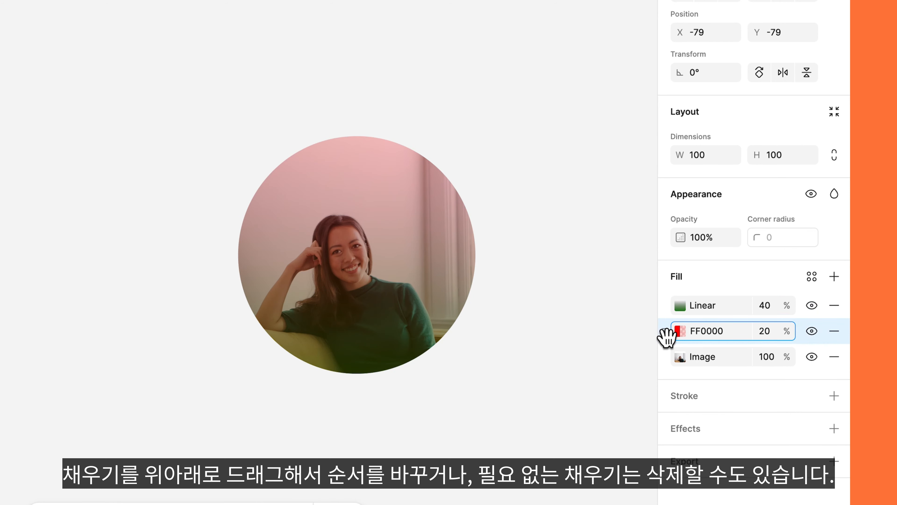
click(834, 332)
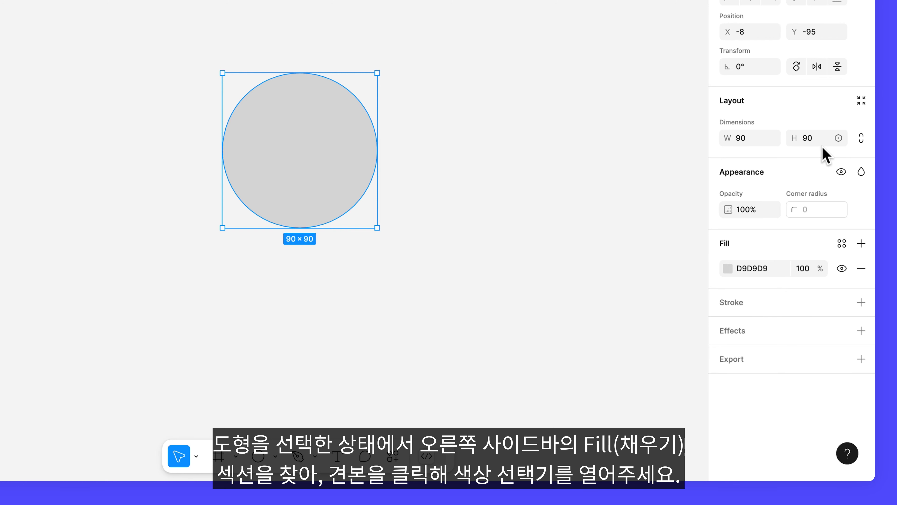
- Change the 90 × 90 ellipse's fill to an image and upload photo.JPG from the photos folder
click(725, 271)
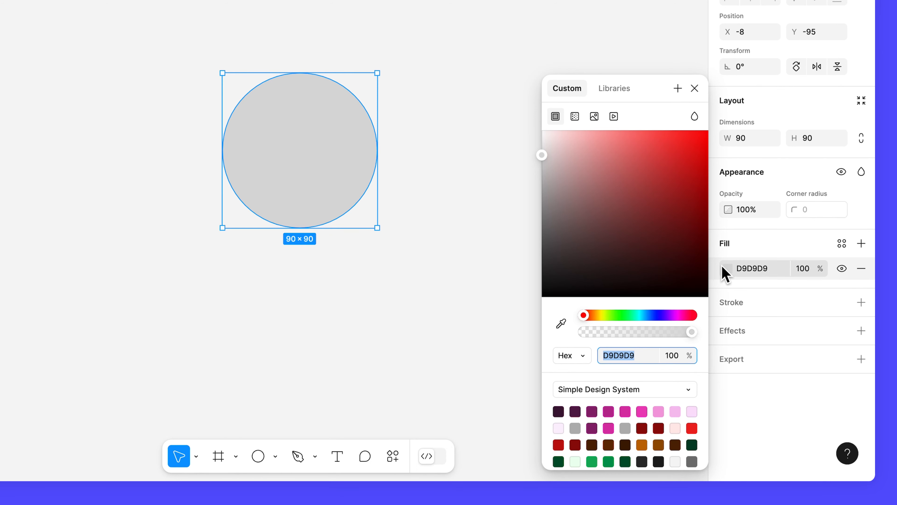
click(600, 119)
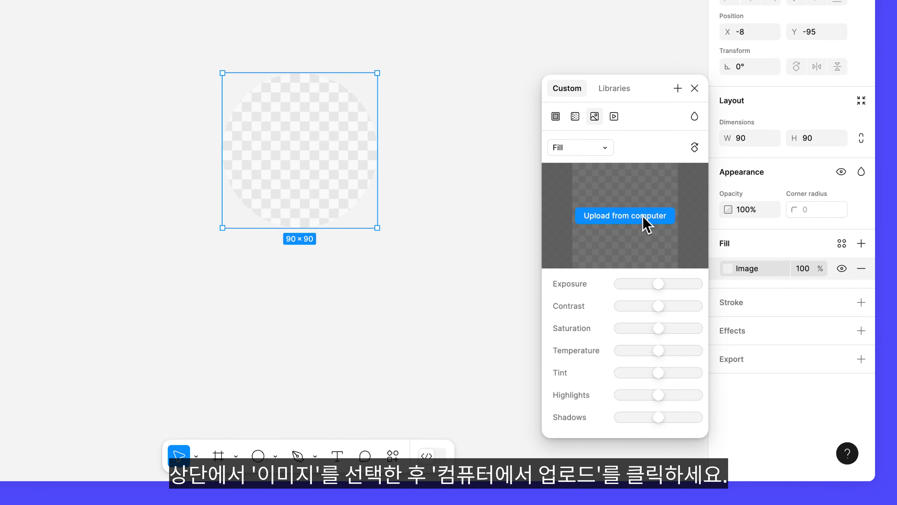
click(646, 216)
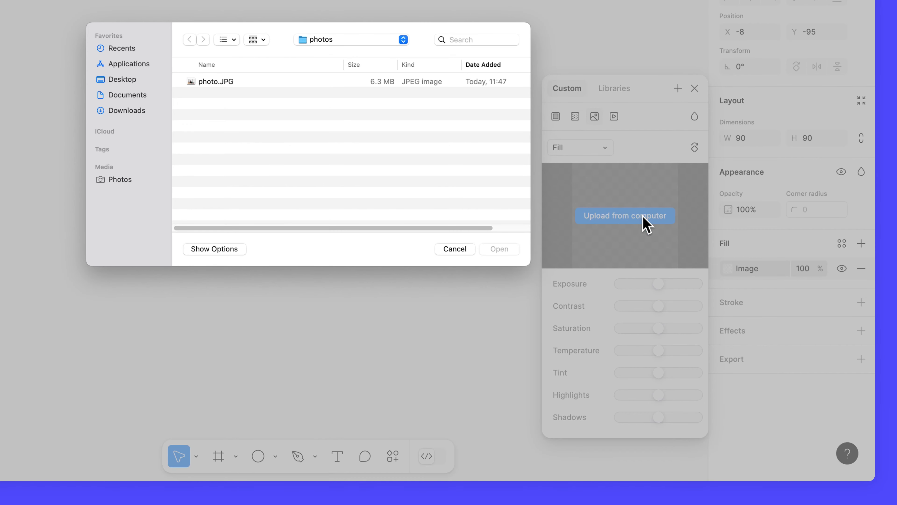
click(302, 81)
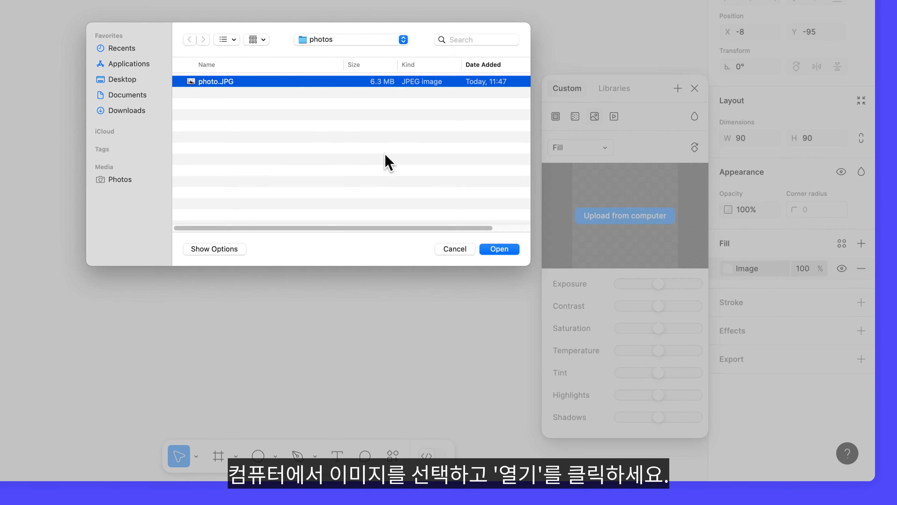
click(493, 250)
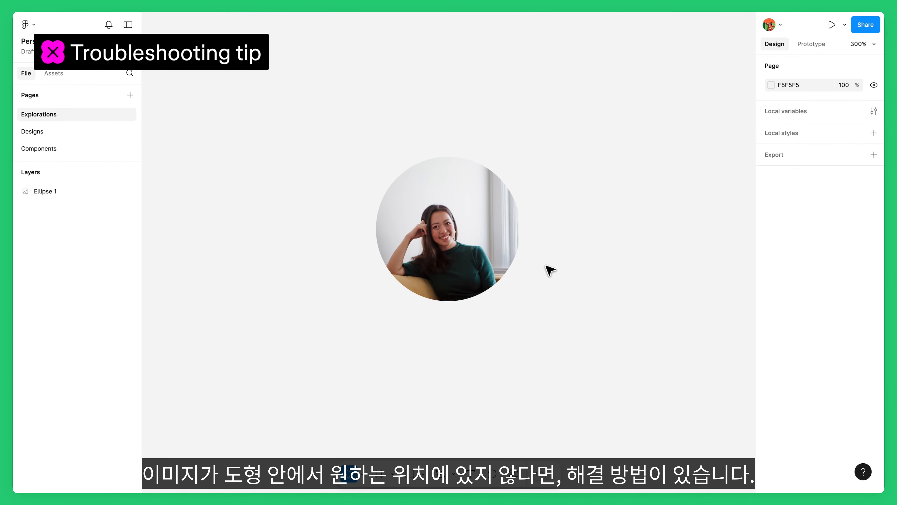
- Start cropping the ellipse's image fill and shift the photo slightly within the circle
click(482, 215)
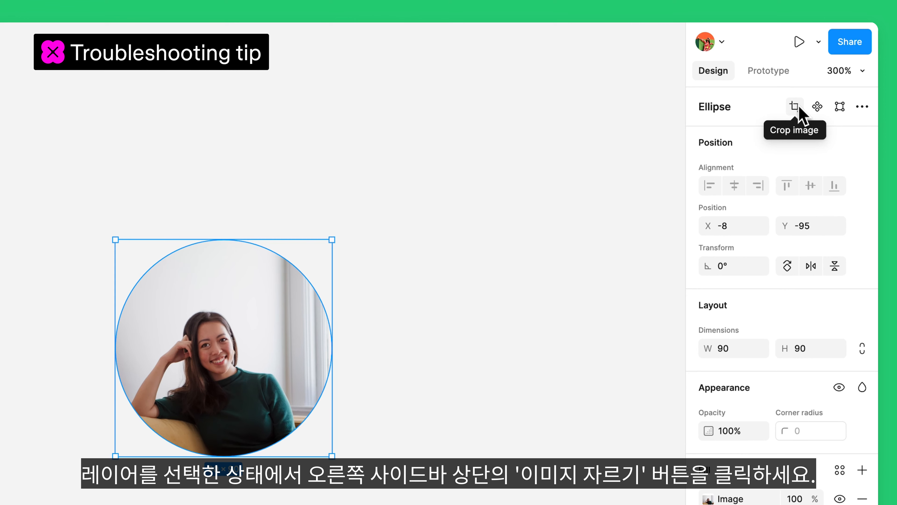
click(798, 107)
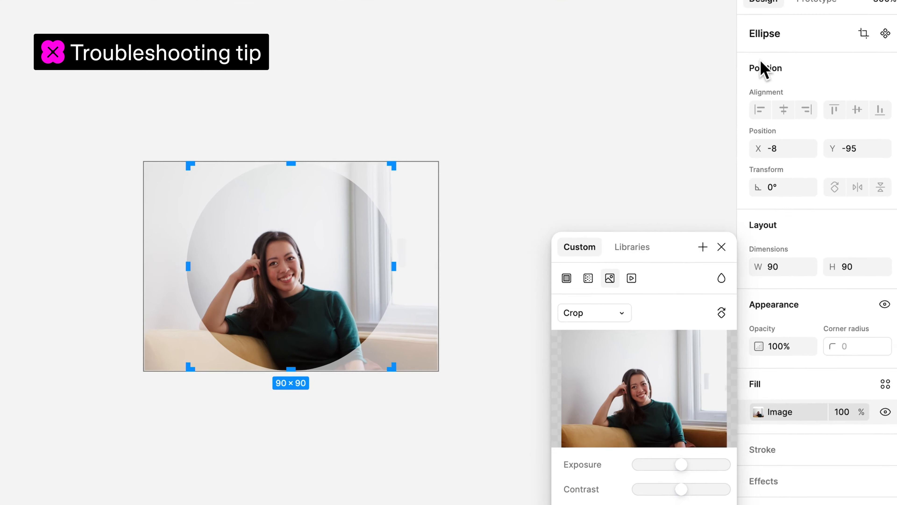
drag(417, 208, 432, 207)
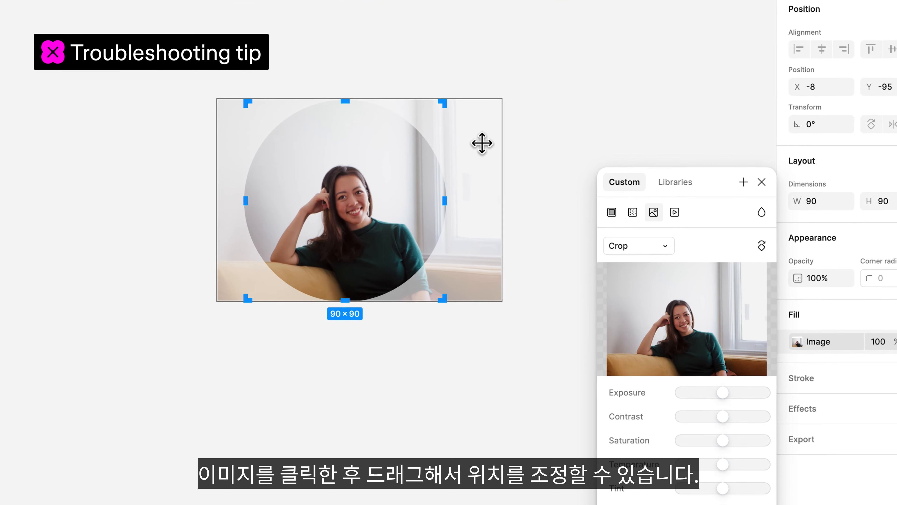
drag(482, 144, 483, 144)
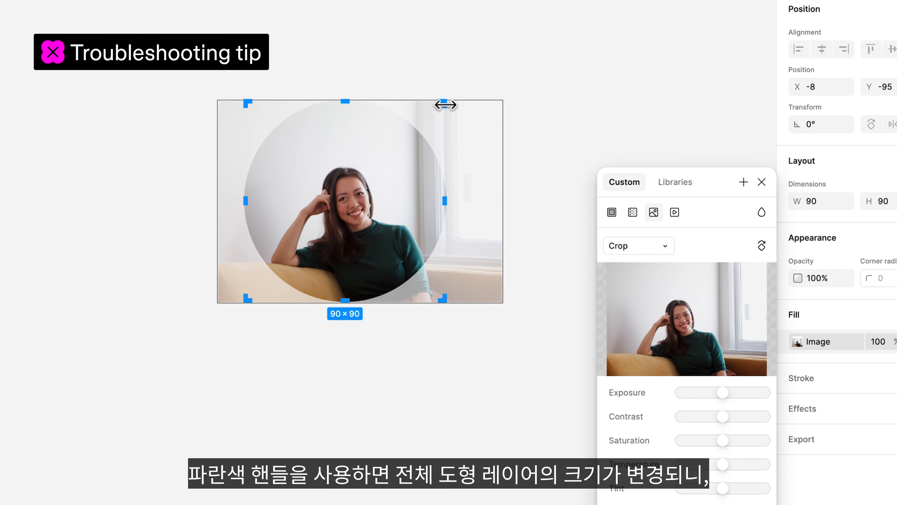
- Enlarge the whole ellipse to about 103 × 99 from its crop frame, and undo the resize
drag(442, 104, 475, 81)
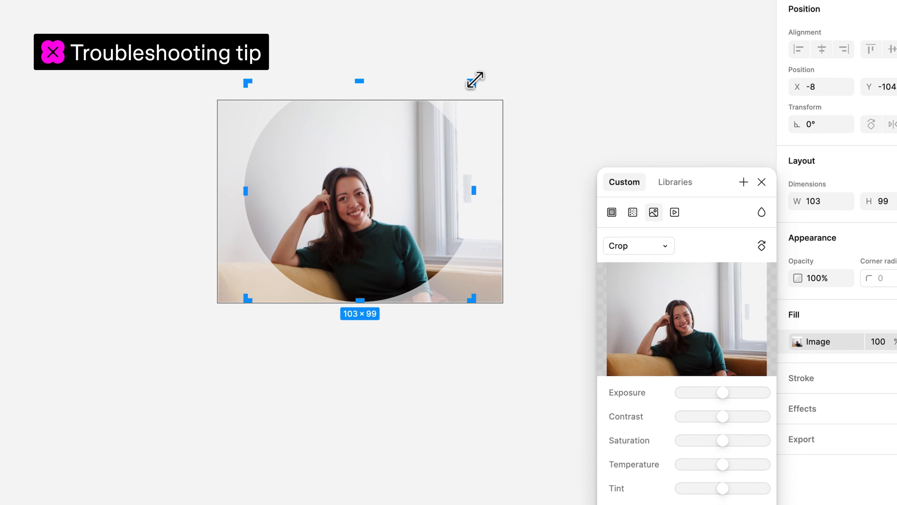
key(ctrl+z)
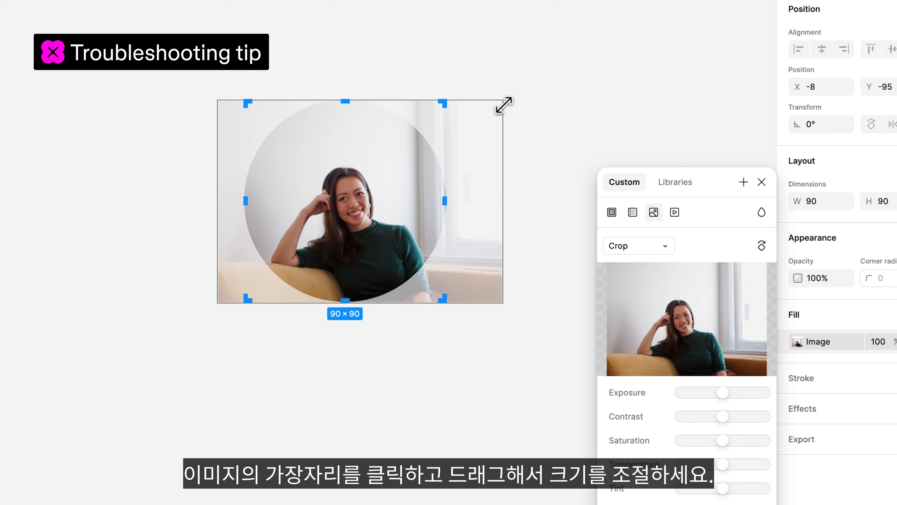
- Scale the photo up slightly behind the circular crop, adjust its position, and close the fill settings
drag(504, 105, 503, 127)
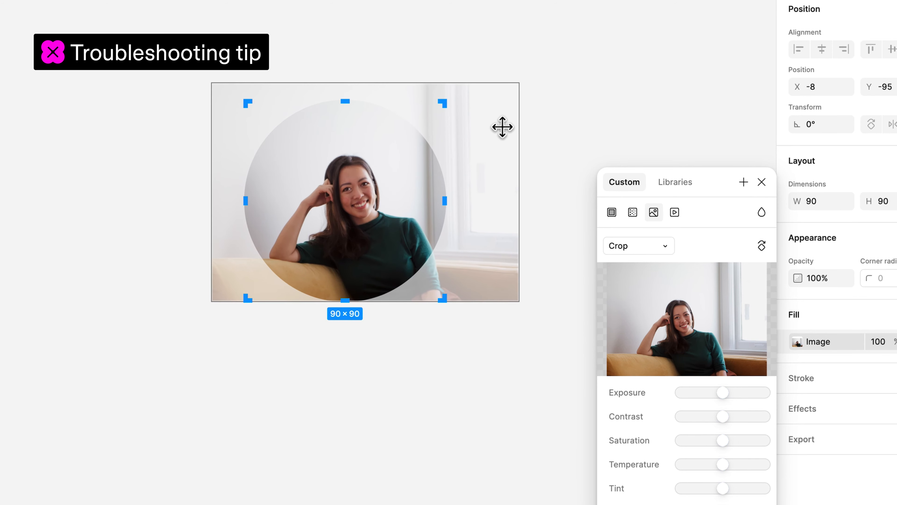
click(762, 181)
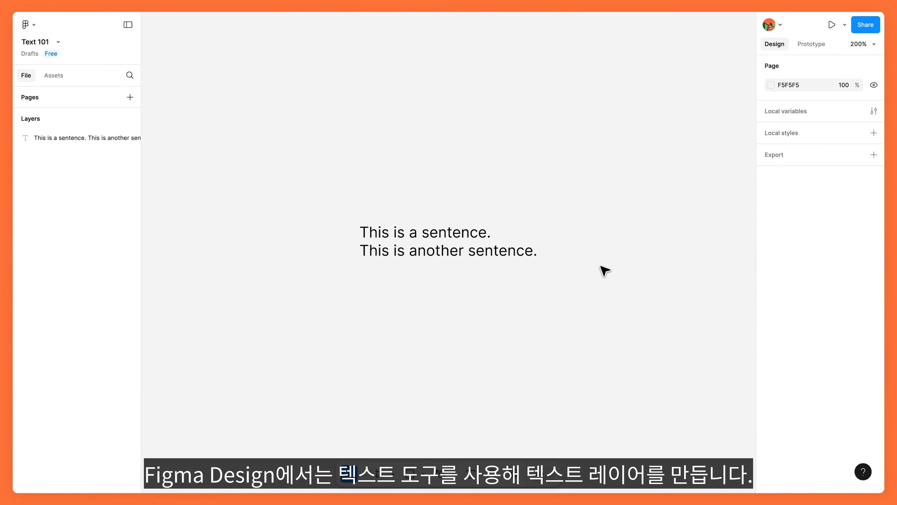
- Look through the available fonts and font filters for the two-sentence text layer, previewing Instrument Sans on it
click(535, 254)
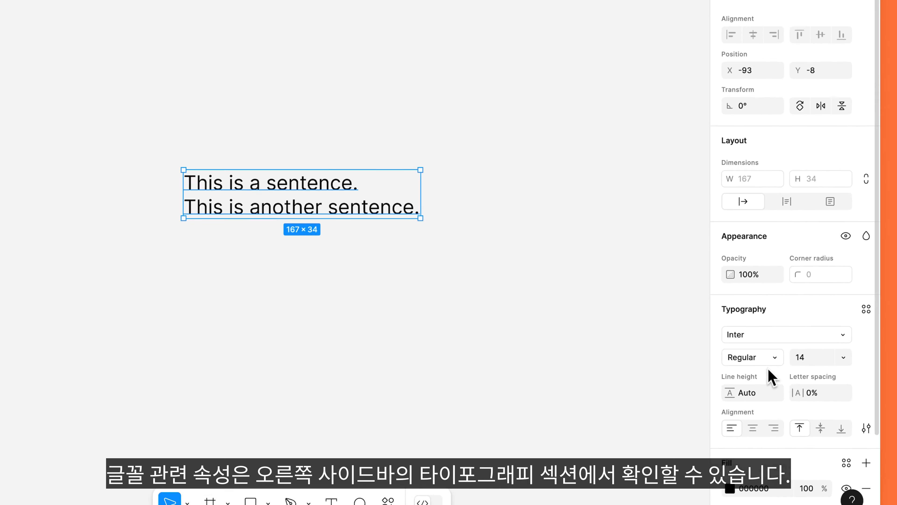
scroll(813, 382, down, 3)
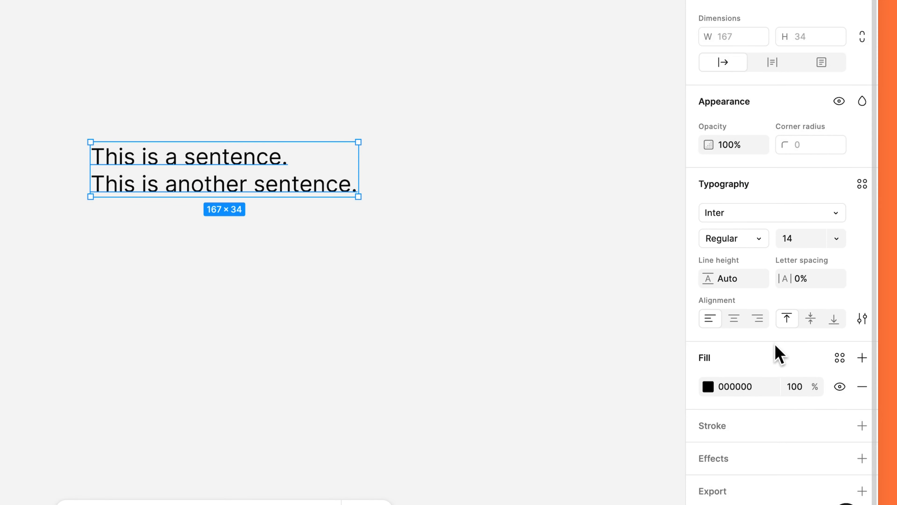
click(791, 216)
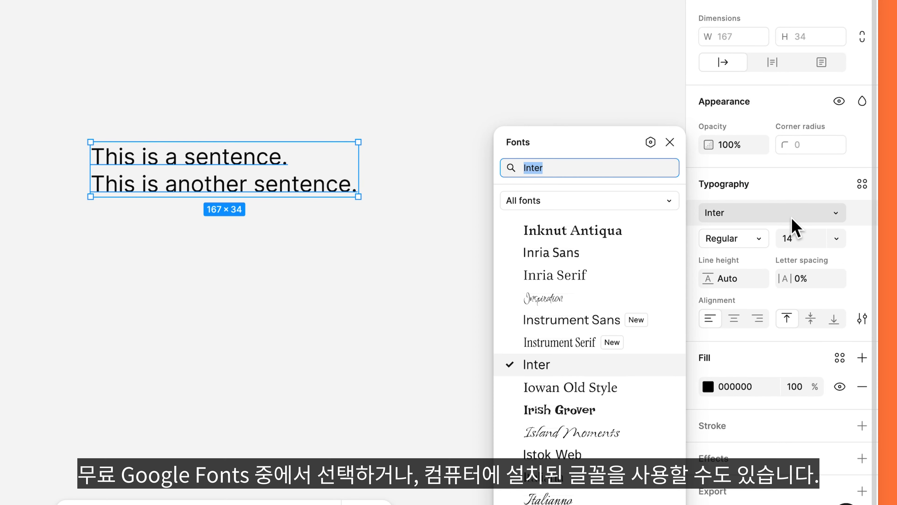
click(671, 205)
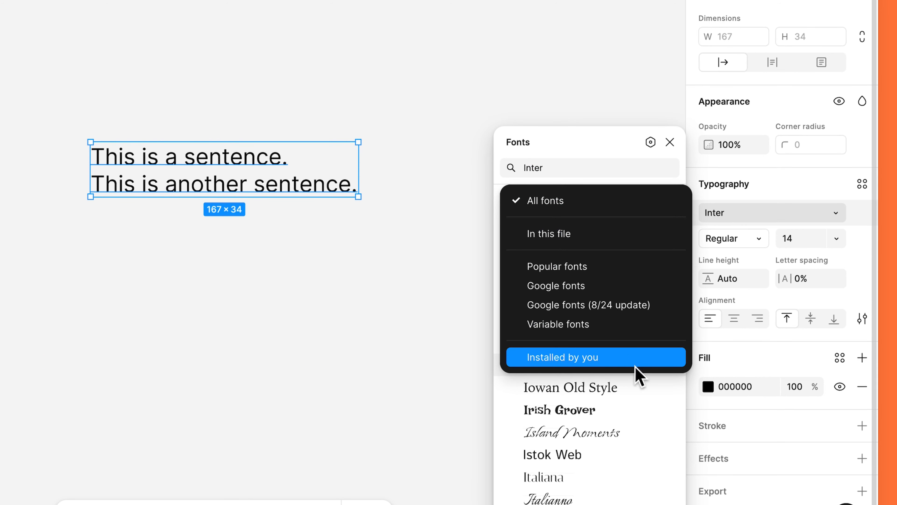
click(700, 375)
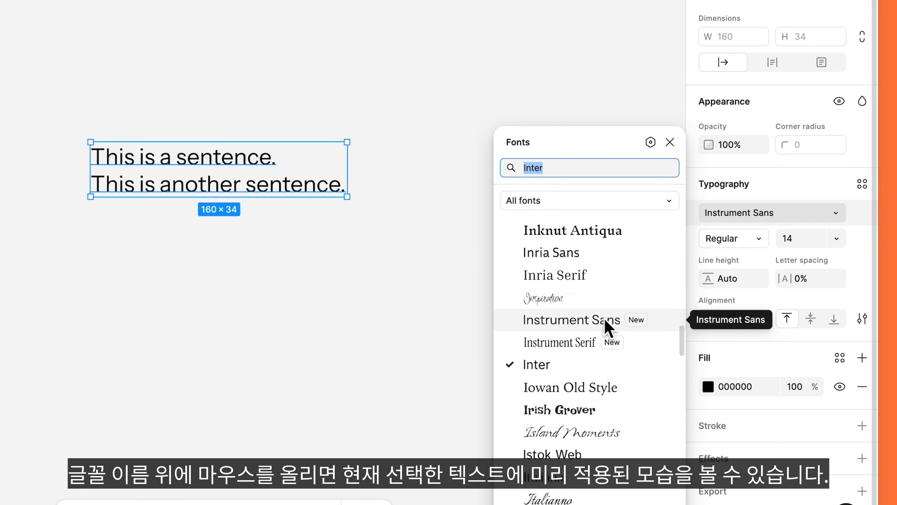
click(670, 143)
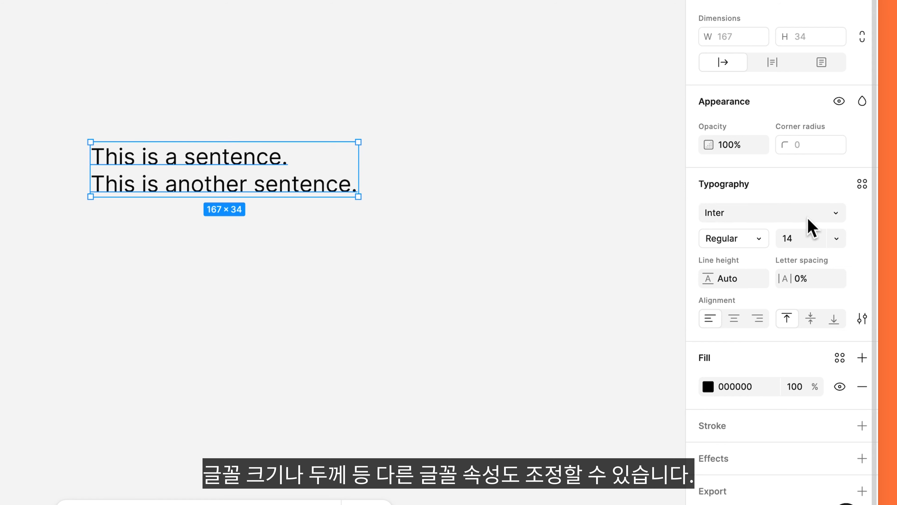
- Set the two-sentence text to font size 20 and Semi Bold weight
click(834, 238)
click(823, 297)
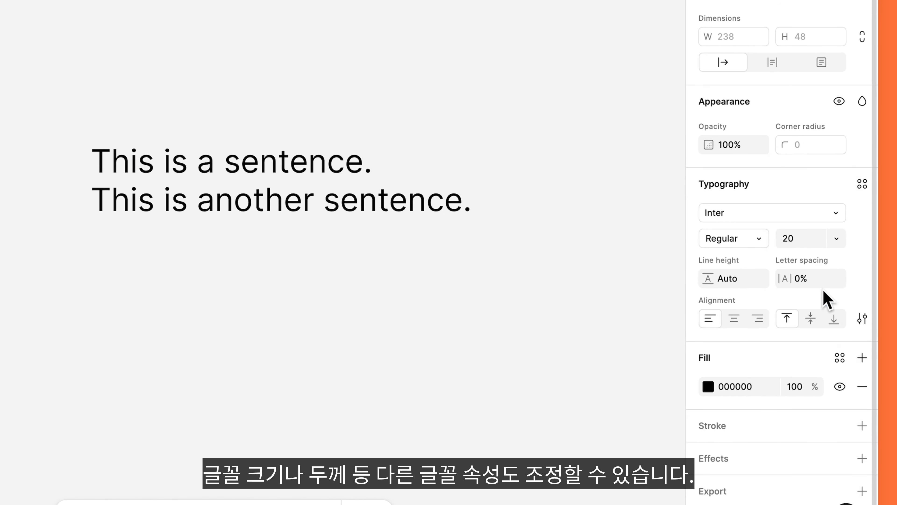
click(711, 240)
click(781, 278)
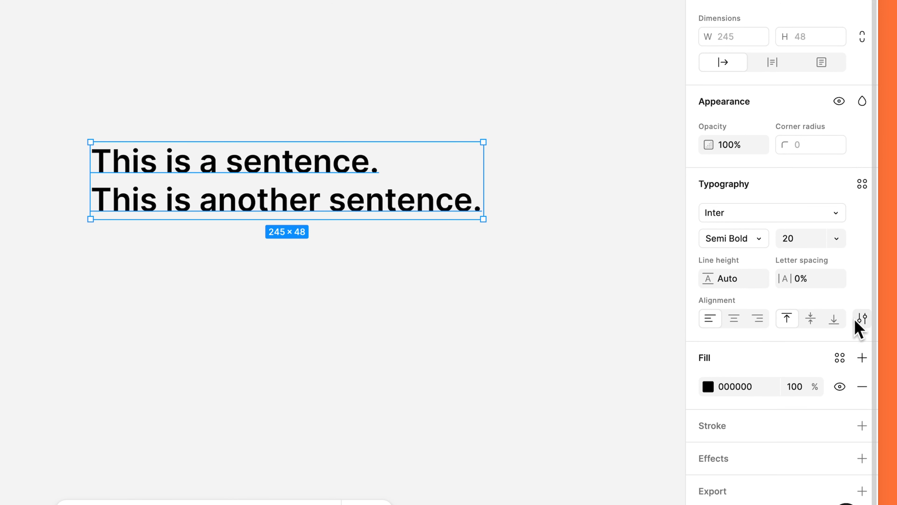
- Examine the advanced type settings under Details and Variable, previewing the hanging punctuation and letter case options
click(862, 320)
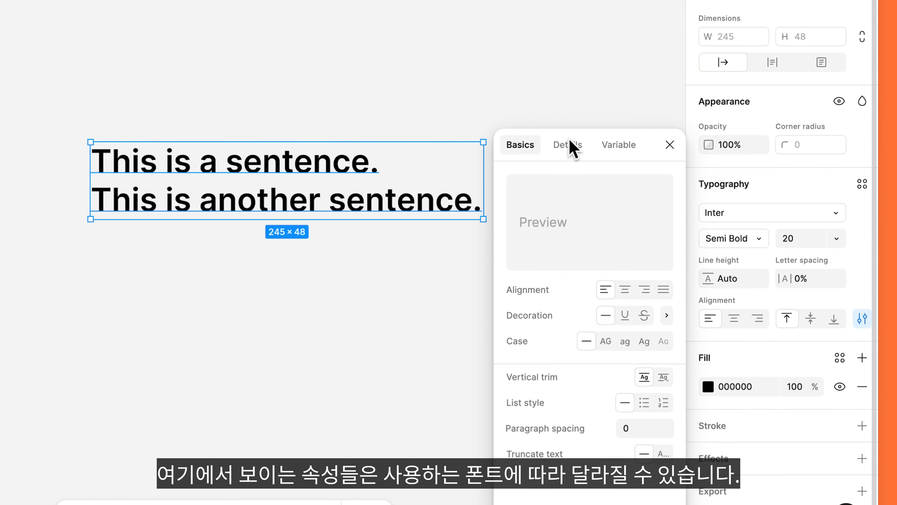
click(569, 143)
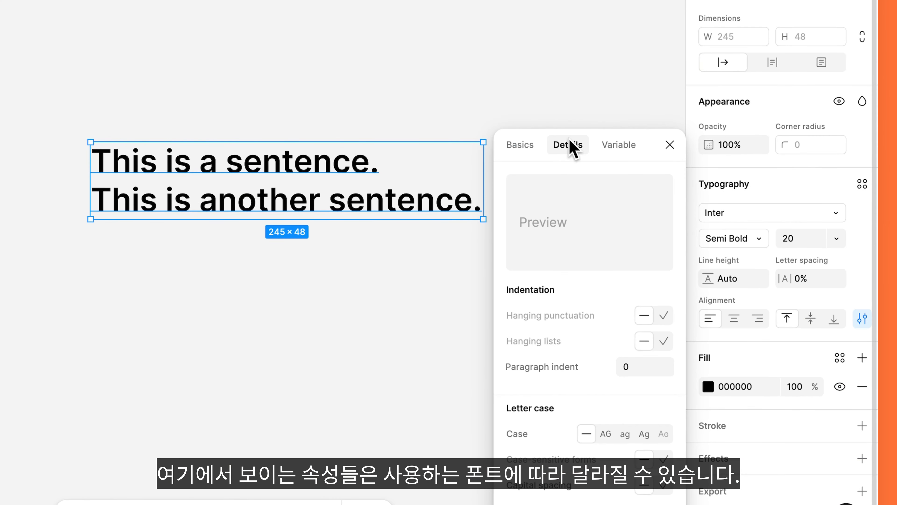
click(605, 145)
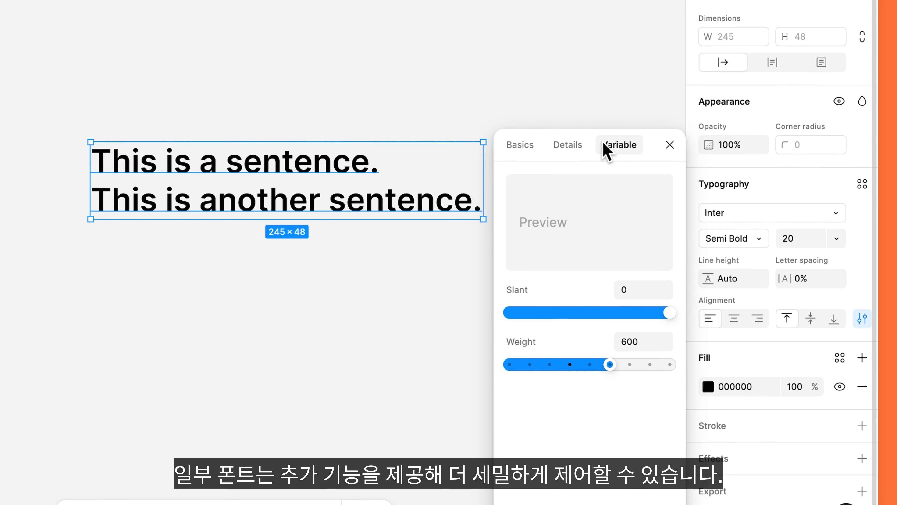
click(568, 144)
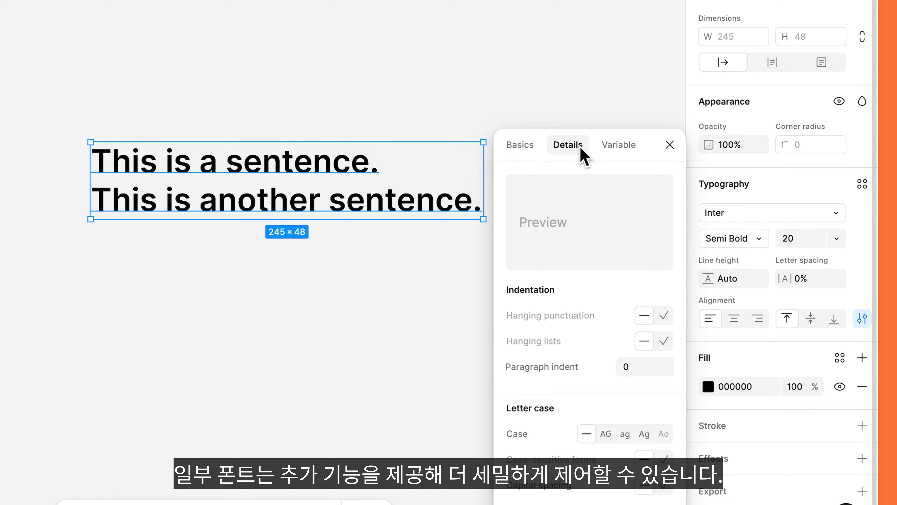
mouse_move(637, 320)
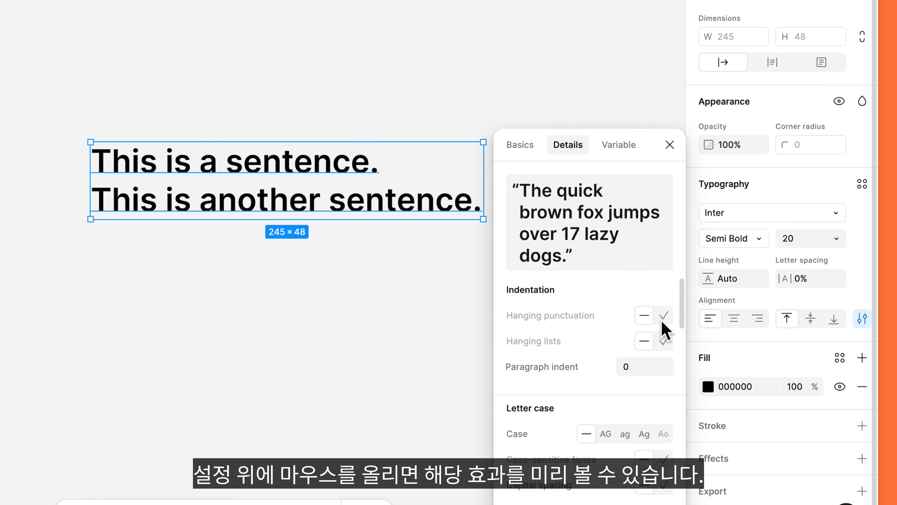
mouse_move(609, 432)
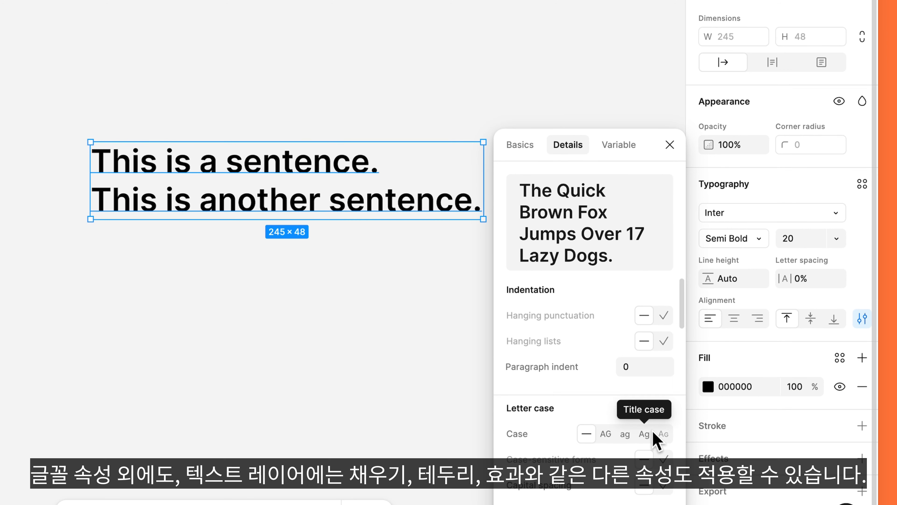
click(670, 145)
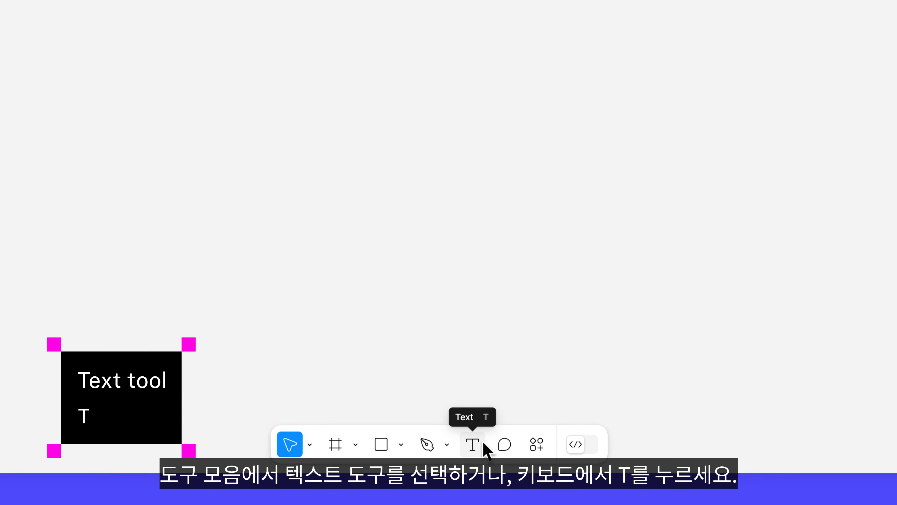
- Add a text layer below the circular photo with a greeting reading "Hi, I'm", the person's full name and an exclamation mark
click(483, 441)
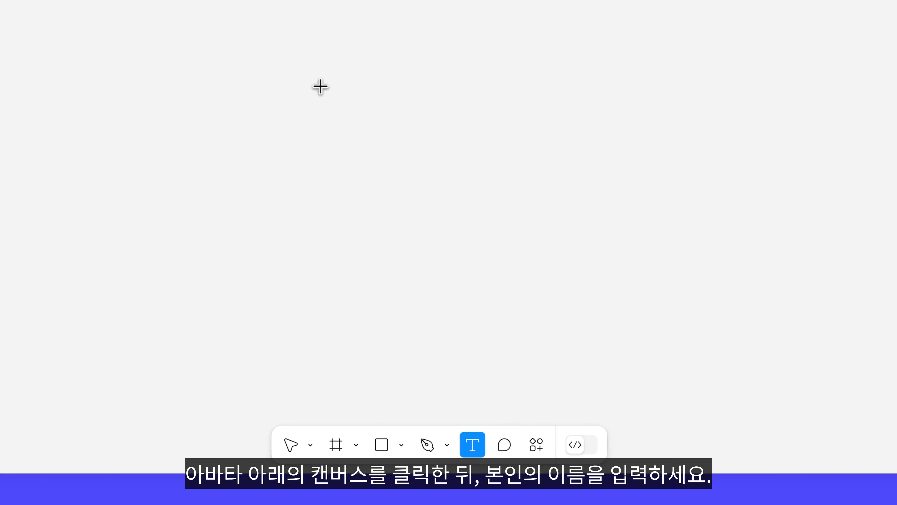
click(307, 62)
text(Hi)
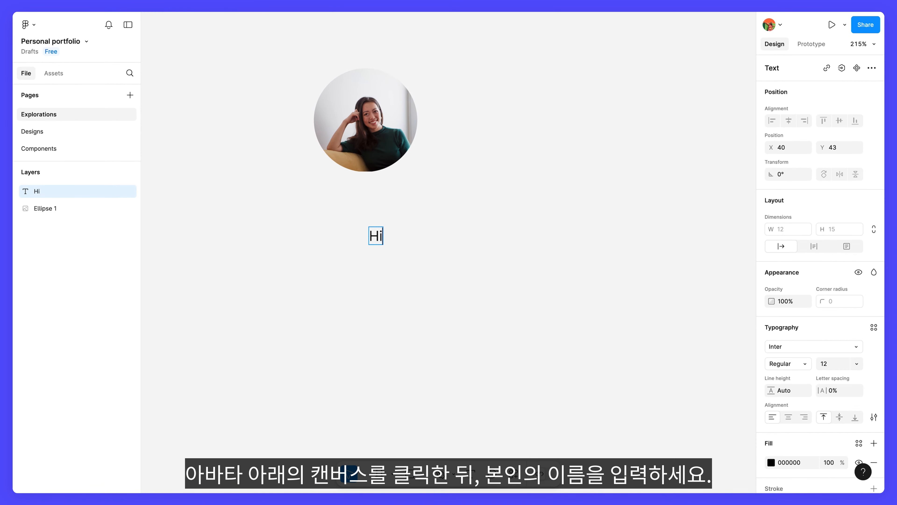
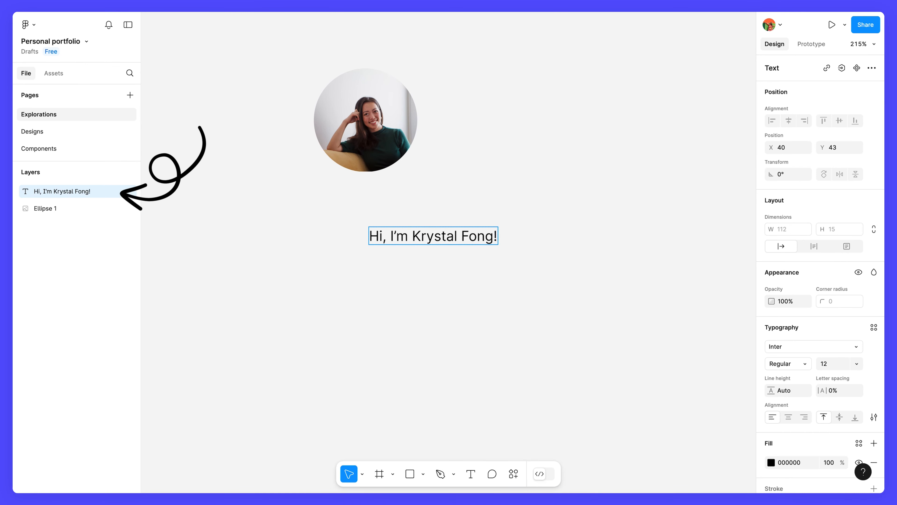
- Delete the last characters of the greeting, retype the surname's ending and exclamation mark, and finish editing the text
key(BackSpace)
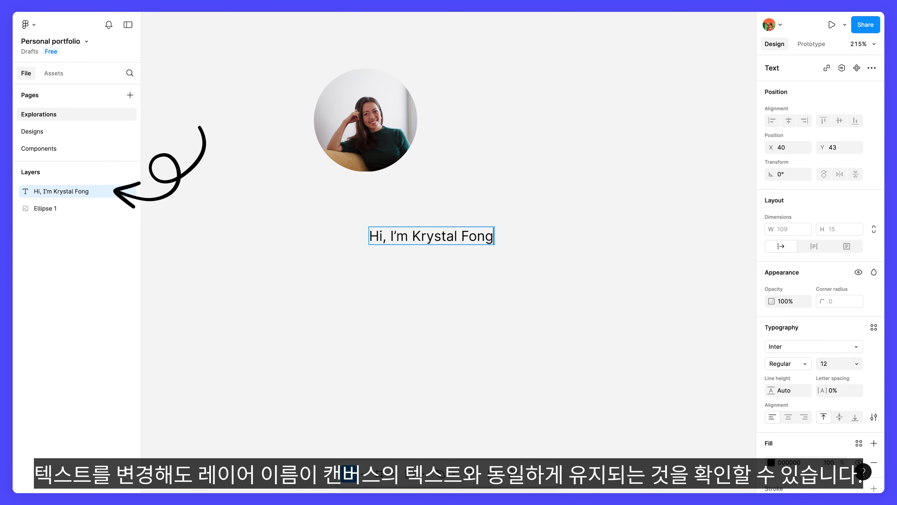
key(BackSpace)
key(BackSpace)
key(BackSpace)
key(BackSpace)
text(Fong!)
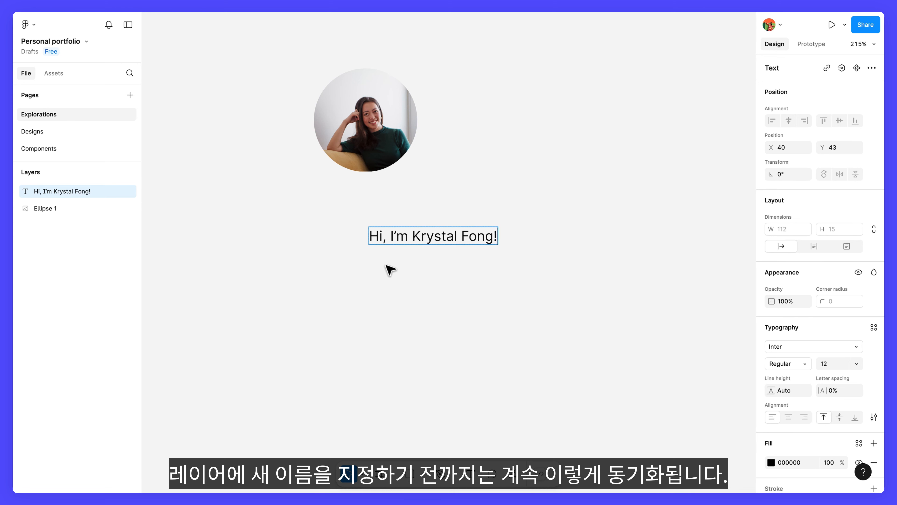
key(Escape)
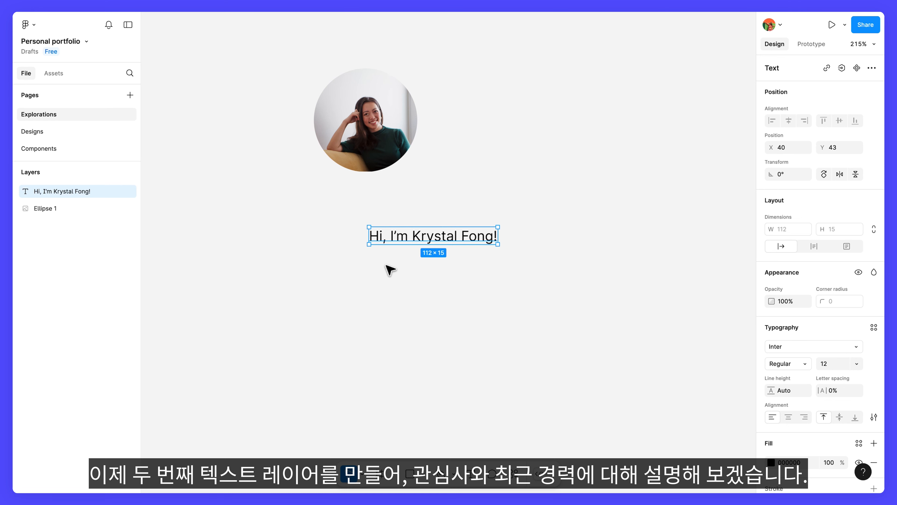
- Draw a fixed-size text box about 318 × 144 below the greeting and start the bio with "I'm a multi-discipl"
click(473, 477)
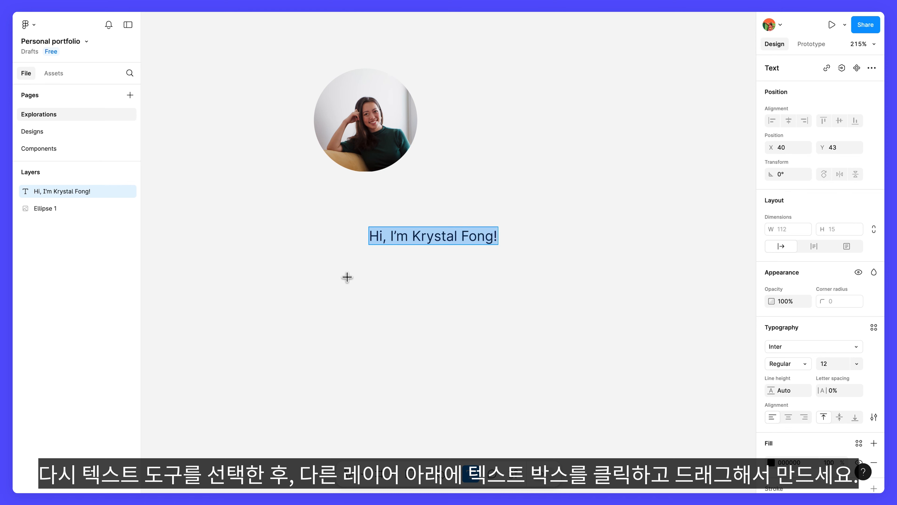
drag(348, 278, 713, 443)
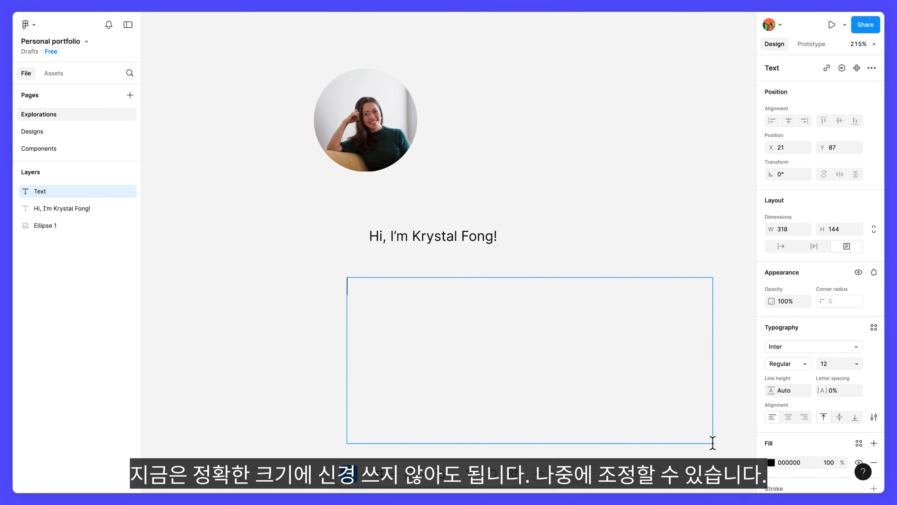
scroll(713, 443, down, 3)
scroll(713, 443, right, 2)
text(I'm a multi-discipl)
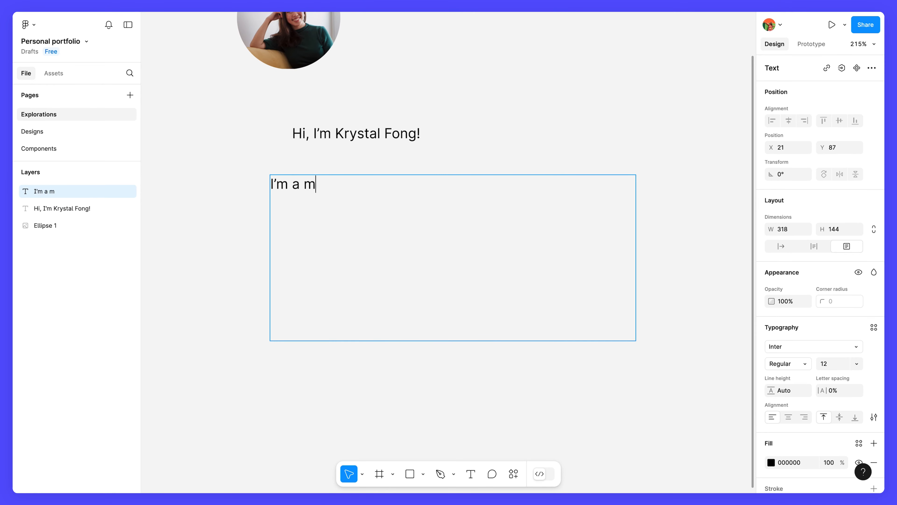
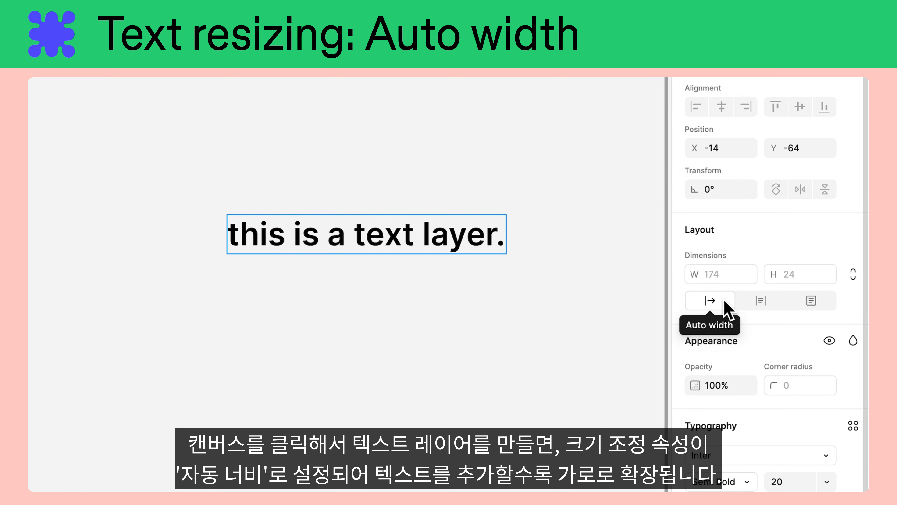
- Rewrite the end of the auto-width sample text so it reads "this is a longer text layer."
key(BackSpace)
key(BackSpace)
key(BackSpace)
key(BackSpace)
key(BackSpace)
key(BackSpace)
key(BackSpace)
key(BackSpace)
key(BackSpace)
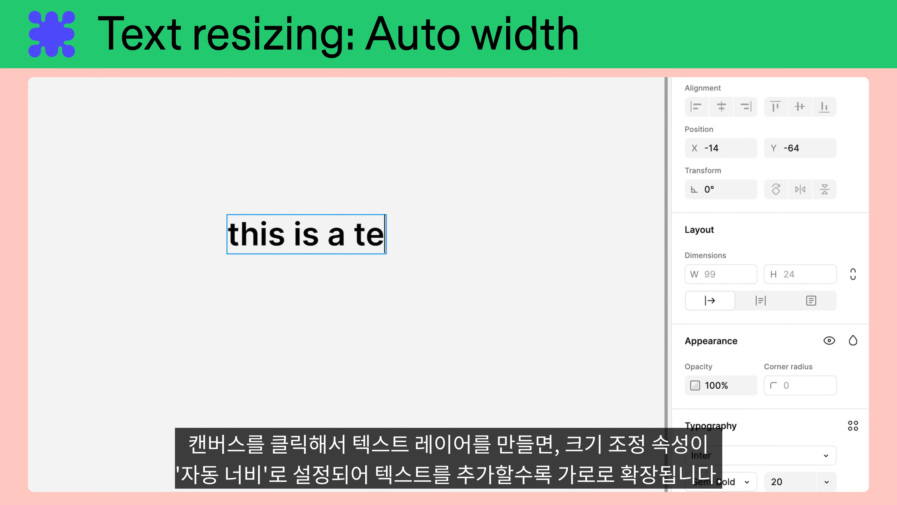
key(BackSpace)
key(BackSpace)
text(longer text layer)
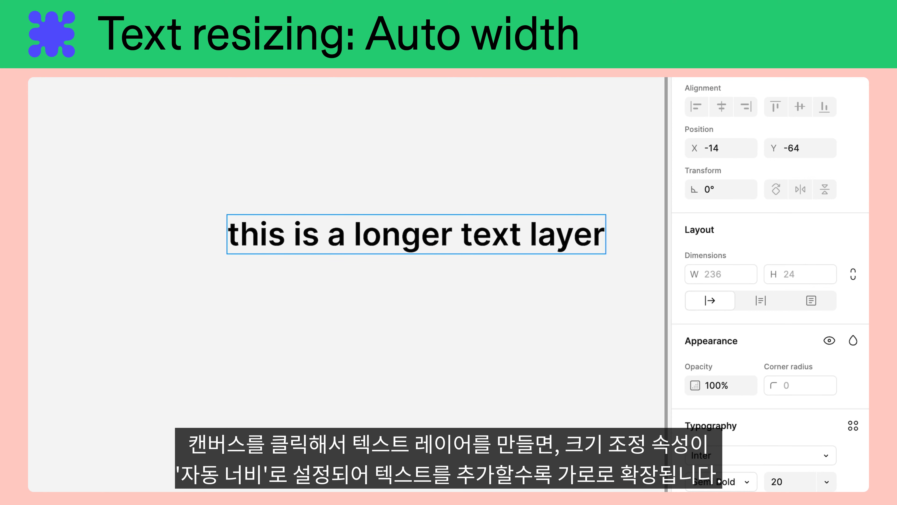
text(.)
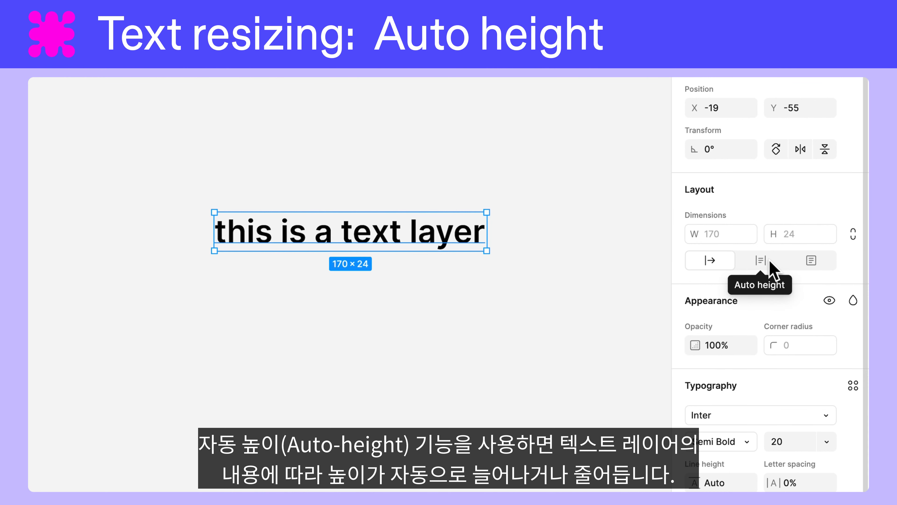
- Set the sample text layer's resizing to Auto height and extend its text to "this is a longer text layer with its resizing set to auto height"
click(771, 269)
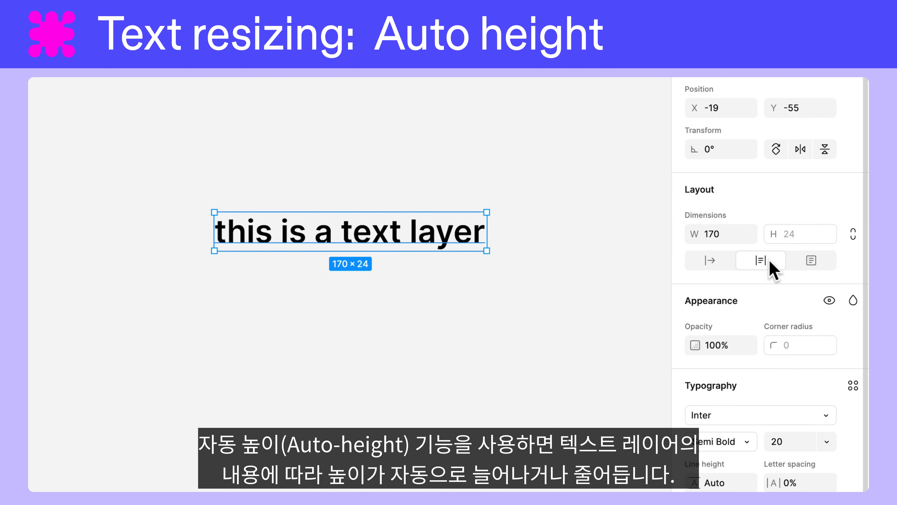
double_click(477, 233)
key(BackSpace)
key(BackSpace)
key(BackSpace)
key(BackSpace)
key(BackSpace)
key(BackSpace)
key(BackSpace)
key(BackSpace)
key(BackSpace)
key(BackSpace)
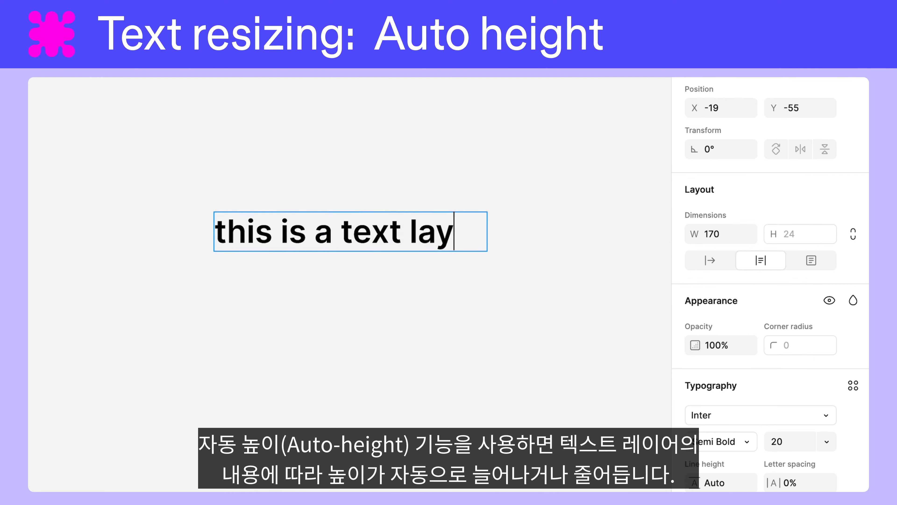
text(longer text layer with)
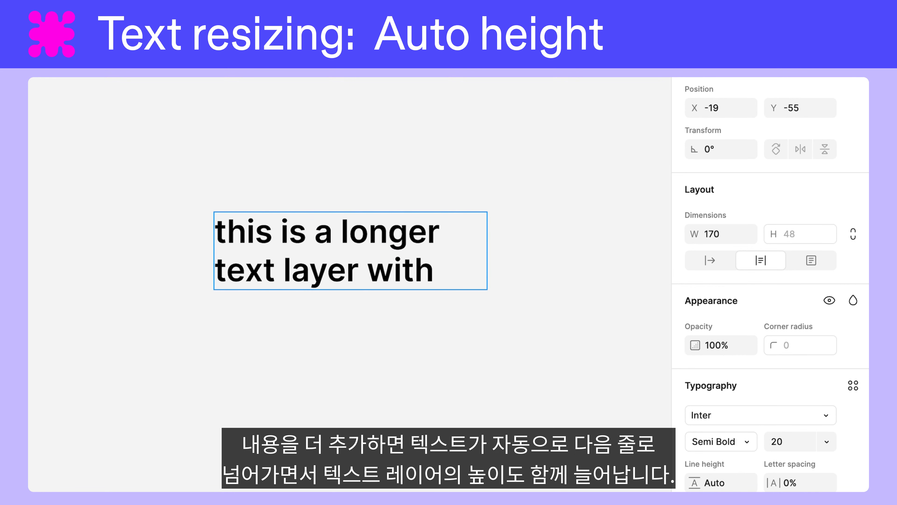
text( its resizing set to auto height)
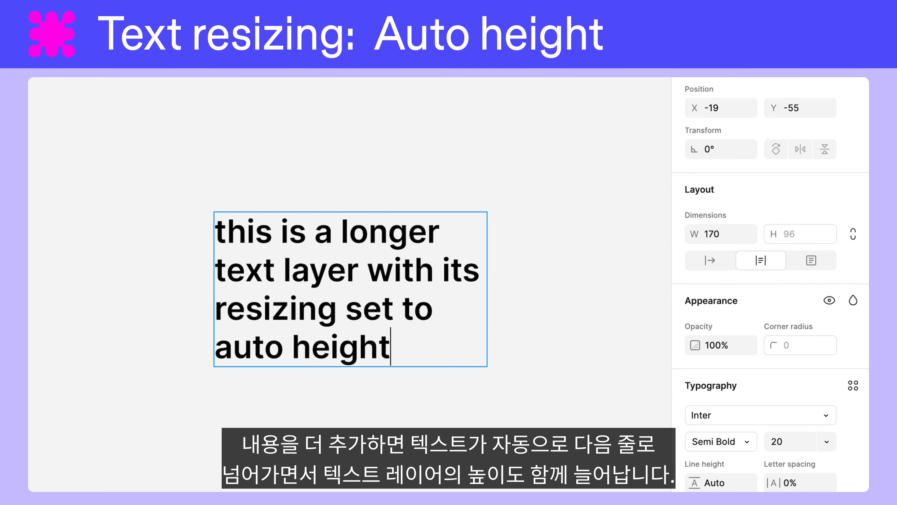
- Delete the ending of the auto-height text, leaving only "this is a longer text layer"
key(BackSpace)
key(BackSpace)
key(BackSpace)
key(BackSpace)
key(BackSpace)
key(BackSpace)
key(BackSpace)
key(BackSpace)
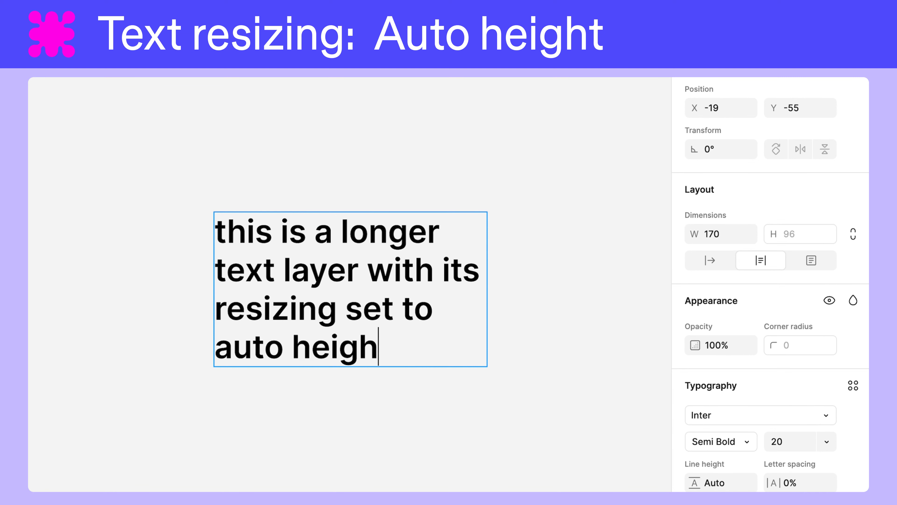
key(BackSpace)
key(BackSpace)
key(BackSpace)
key(BackSpace)
key(BackSpace)
key(BackSpace)
key(BackSpace)
key(BackSpace)
key(BackSpace)
key(BackSpace)
key(BackSpace)
key(BackSpace)
key(BackSpace)
key(BackSpace)
key(BackSpace)
key(BackSpace)
key(BackSpace)
key(BackSpace)
key(BackSpace)
key(BackSpace)
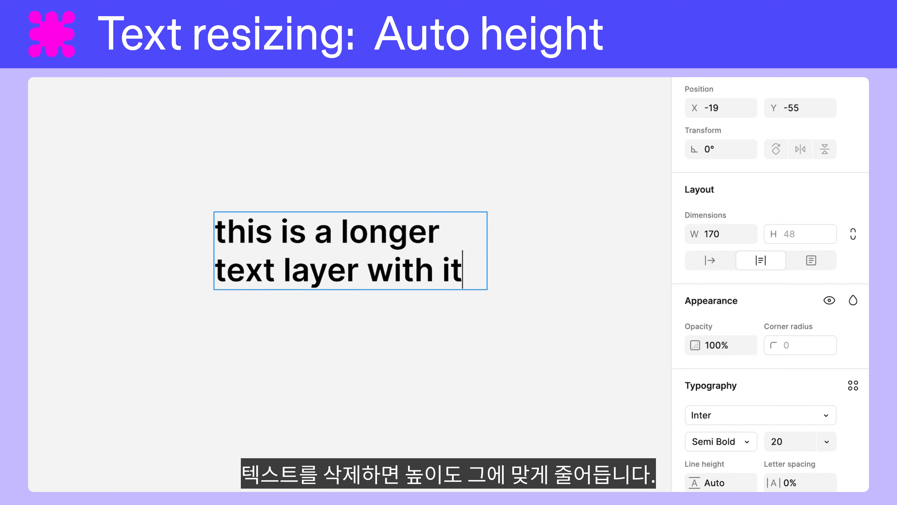
key(BackSpace)
key(BackSpace)
key(BackSpace)
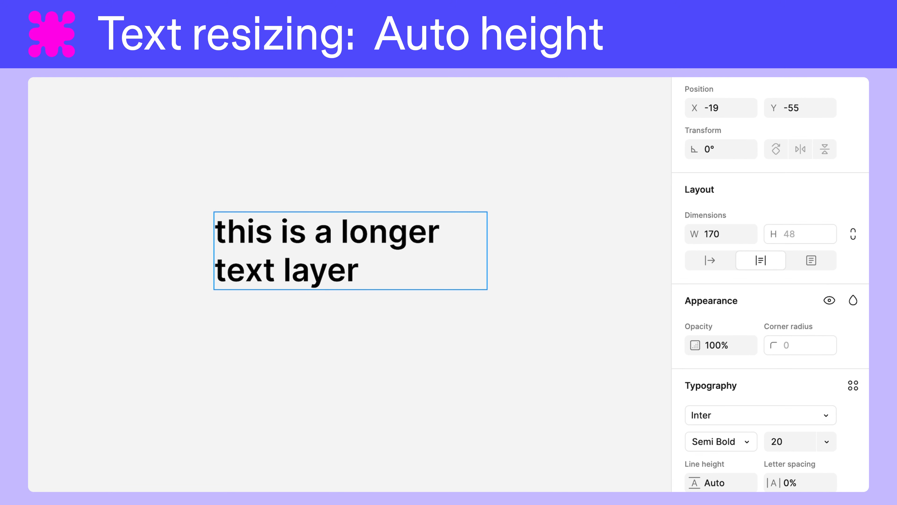
- Set the auto-height text layer's width to 60, followed by 100
click(720, 236)
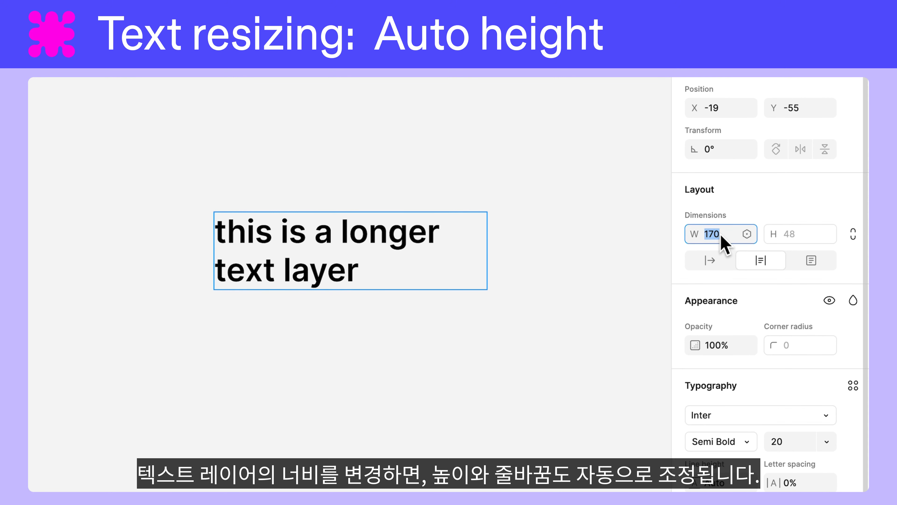
text(60)
key(Return)
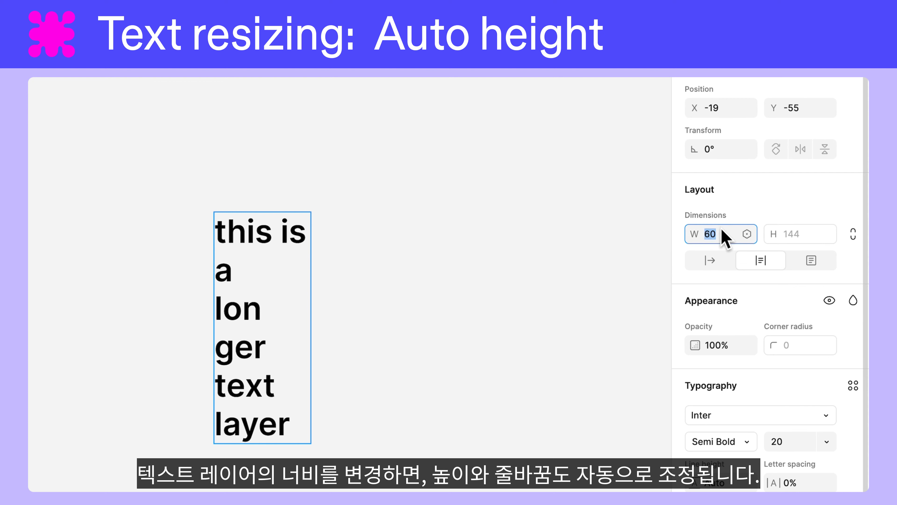
text(100)
key(Return)
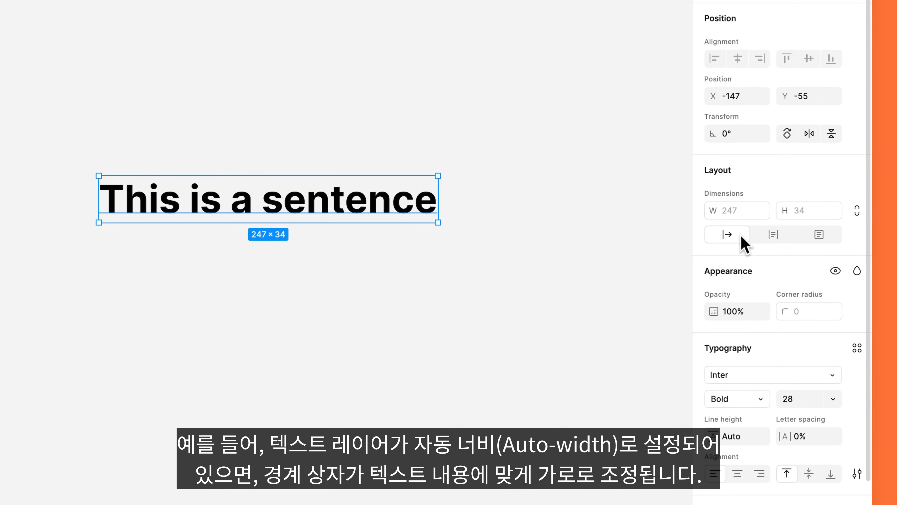
- Insert the word "longer" before "sentence" in the auto-width heading and finish editing the text
double_click(271, 203)
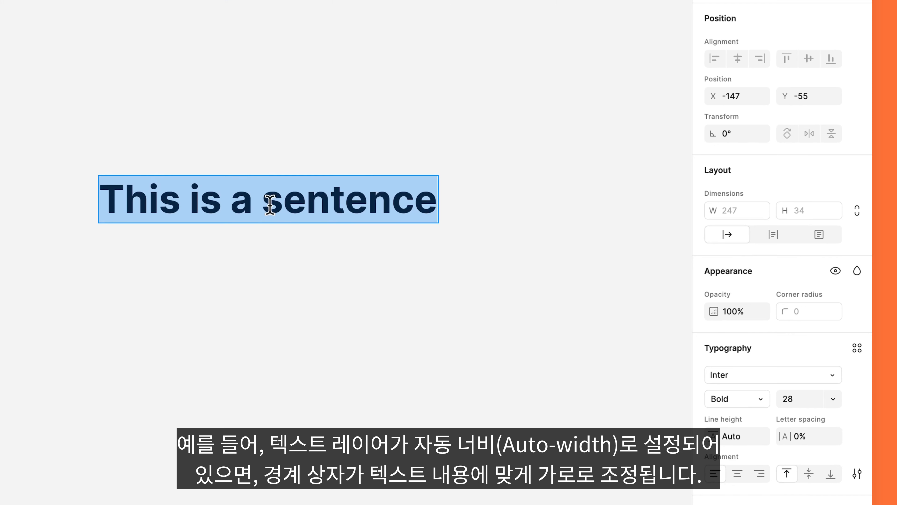
click(267, 204)
text(longer)
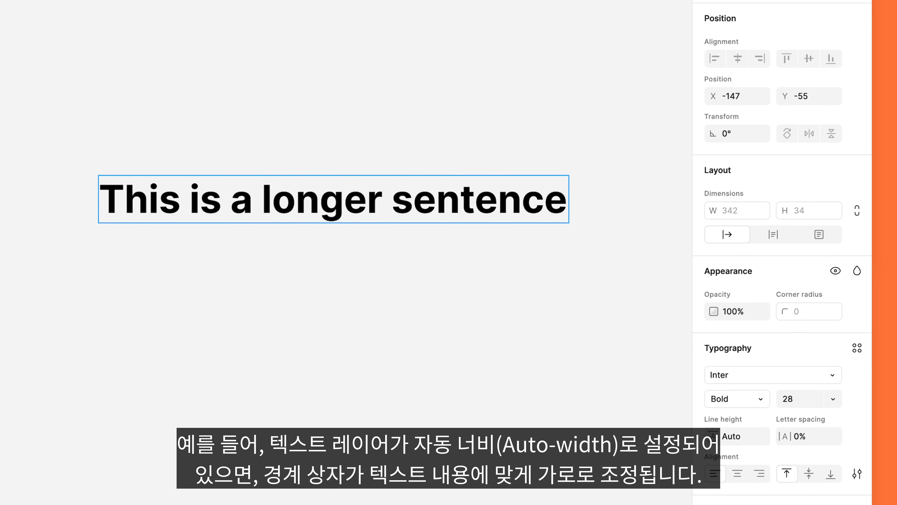
key(Escape)
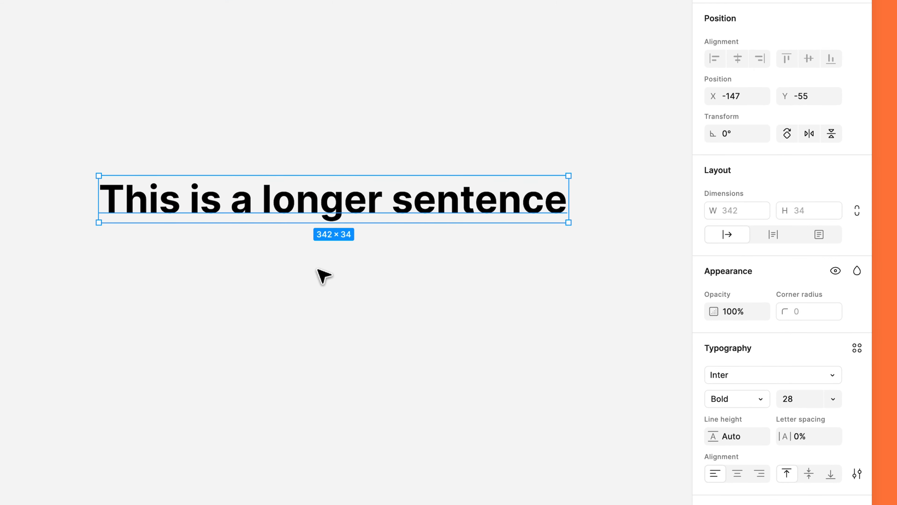
- Narrow the sentence's text box to about 294 wide, enlarge it to about 326 × 120, and widen it further by its side edge
drag(570, 197, 502, 208)
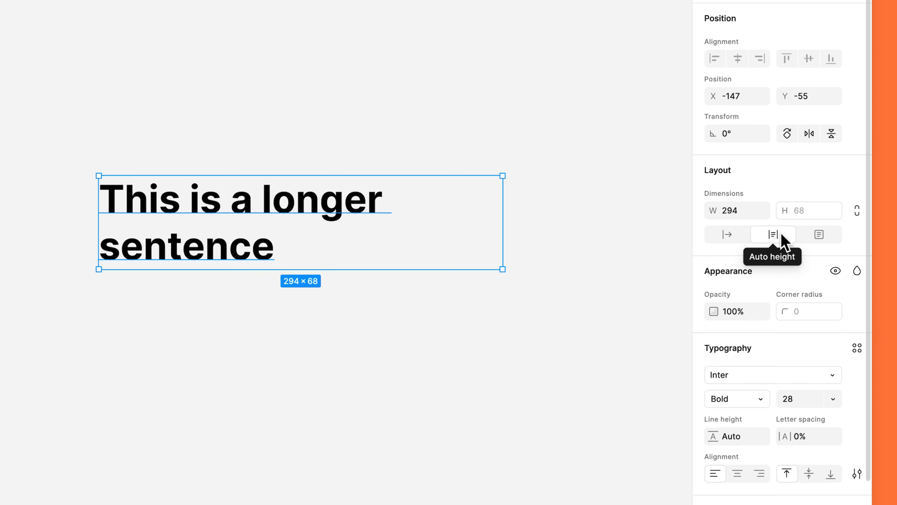
drag(504, 270, 547, 340)
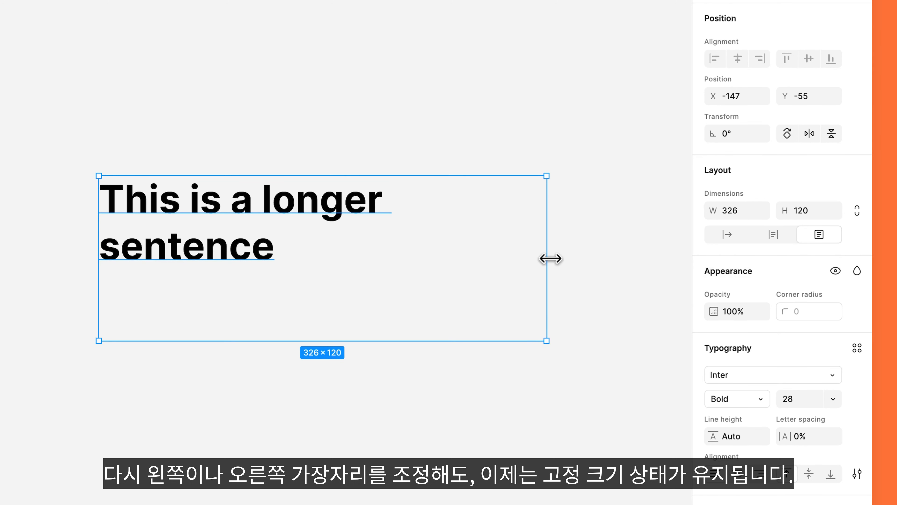
drag(547, 258, 582, 270)
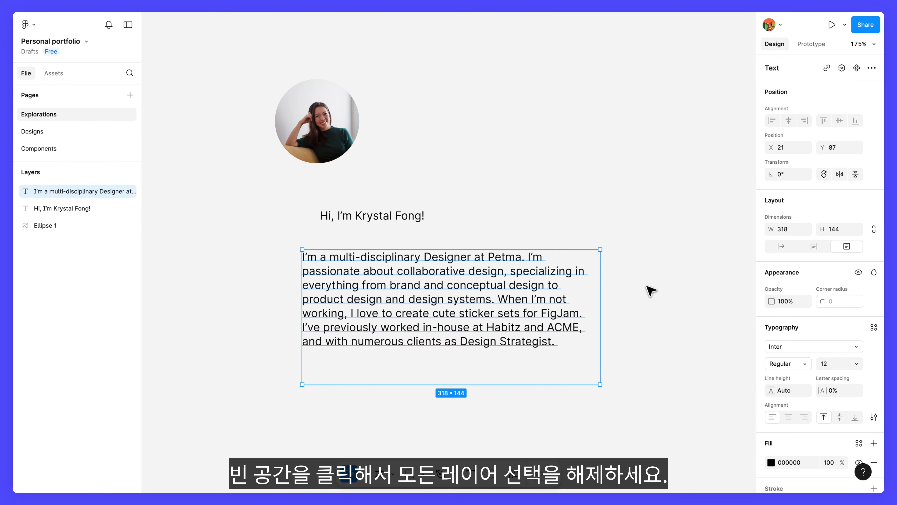
- Select the circular photo, greeting and bio layers together and align their left edges
click(663, 260)
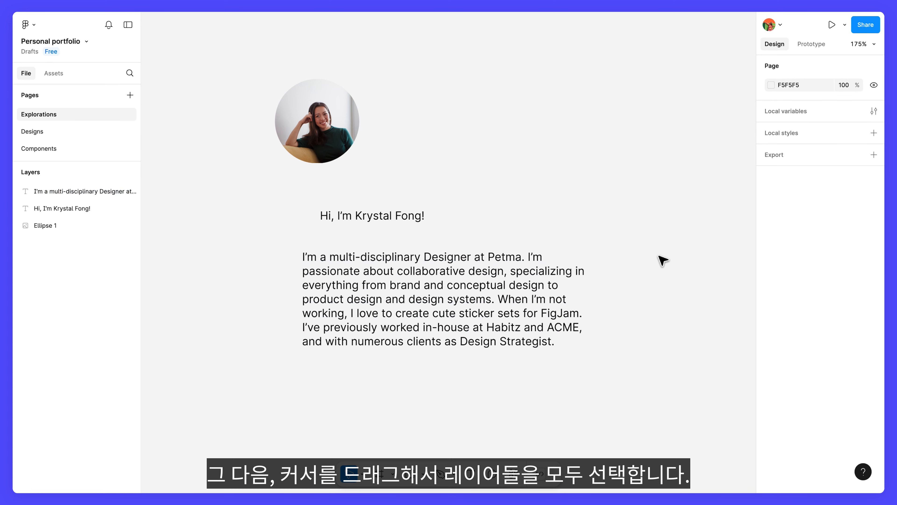
drag(659, 255, 253, 112)
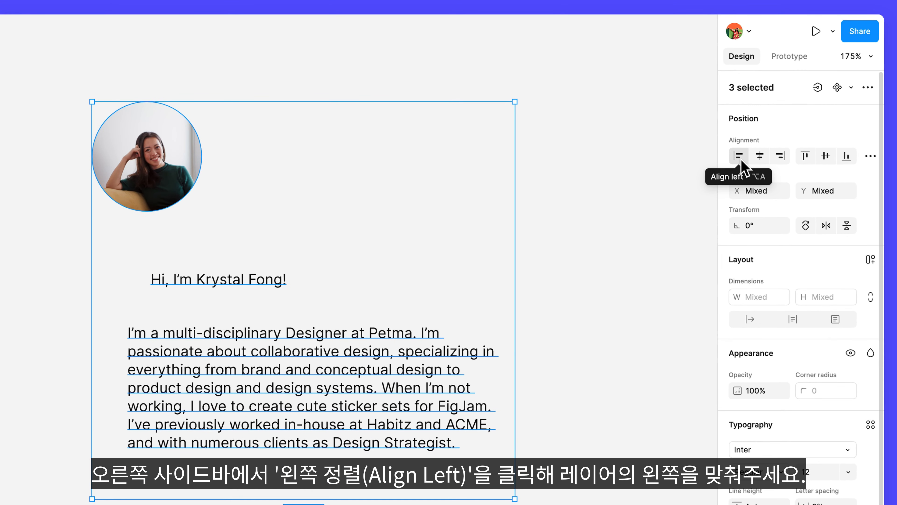
click(739, 156)
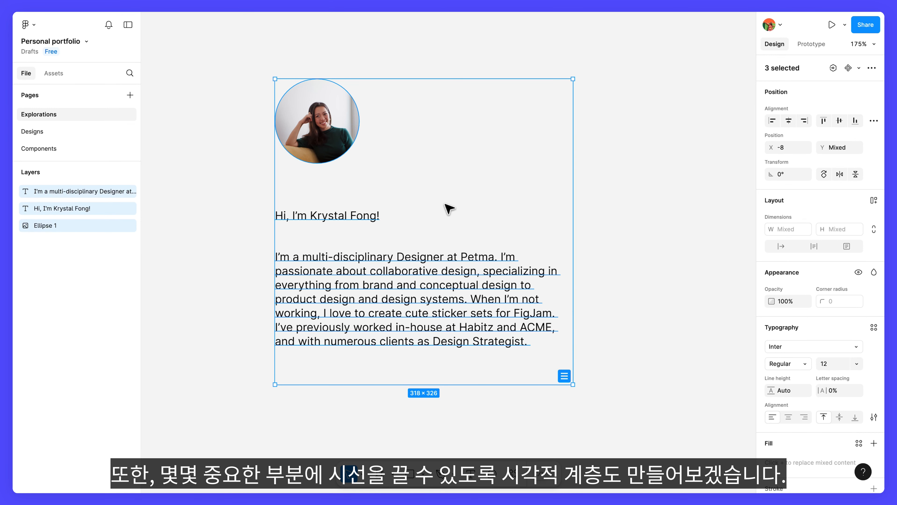
- Set the greeting text's font style to Black and its font size to 40
click(369, 220)
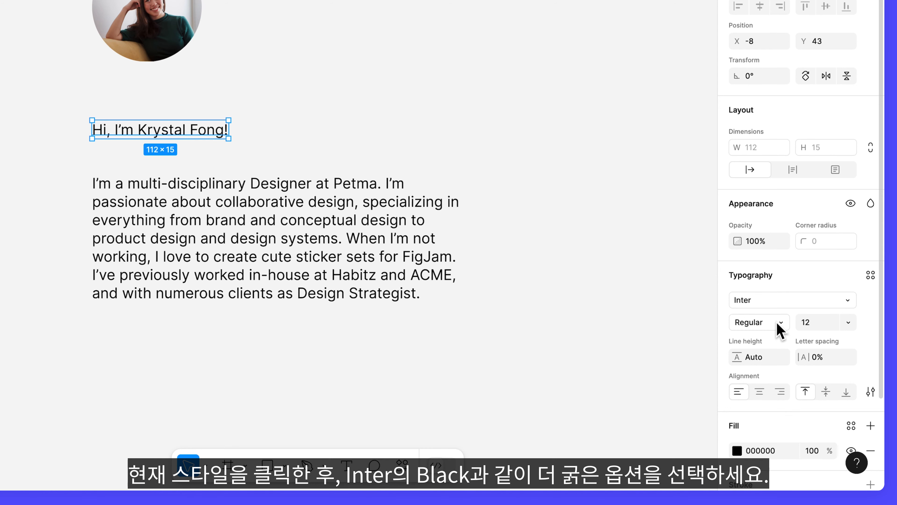
click(781, 330)
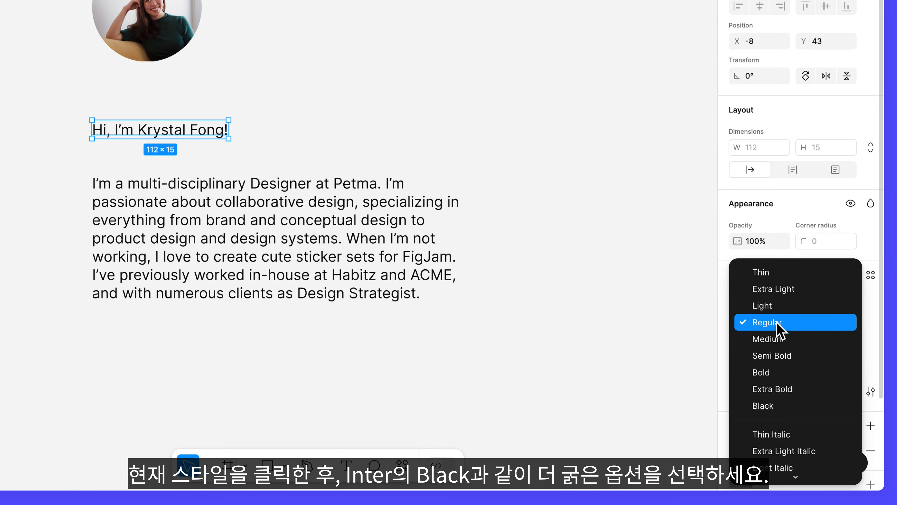
click(789, 405)
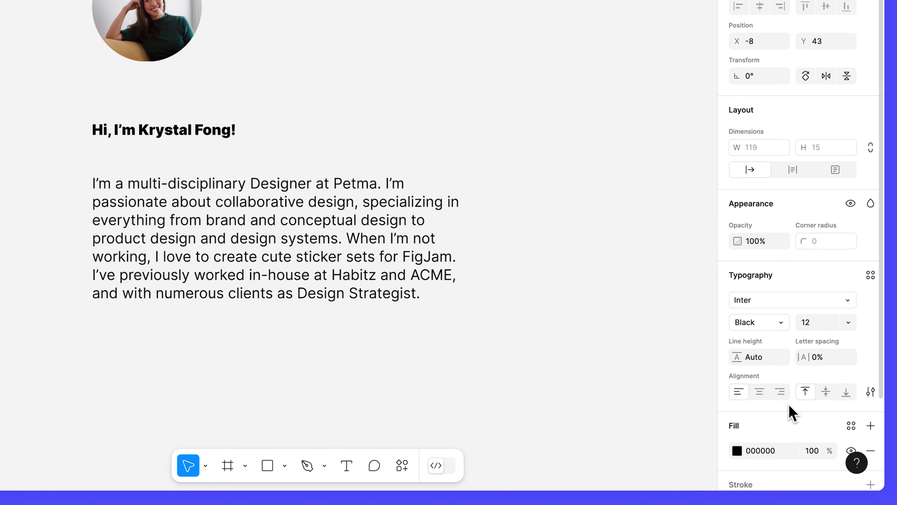
click(849, 323)
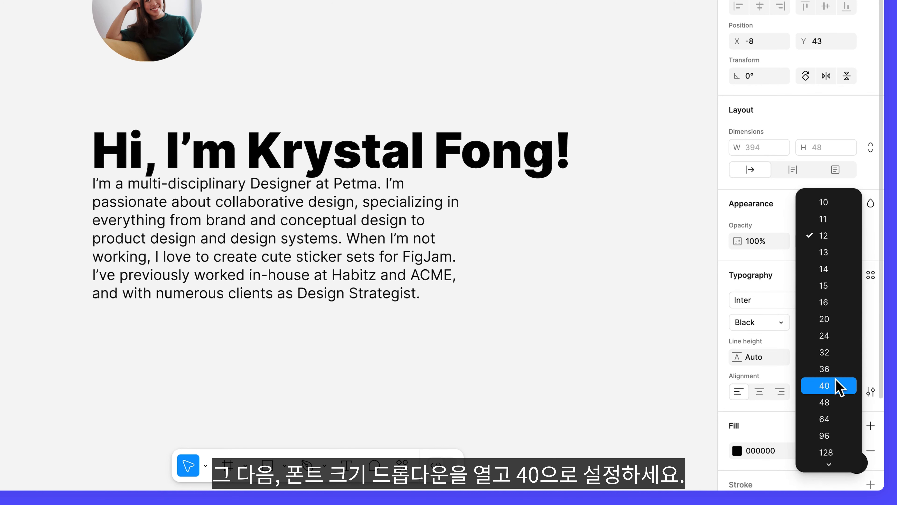
click(836, 382)
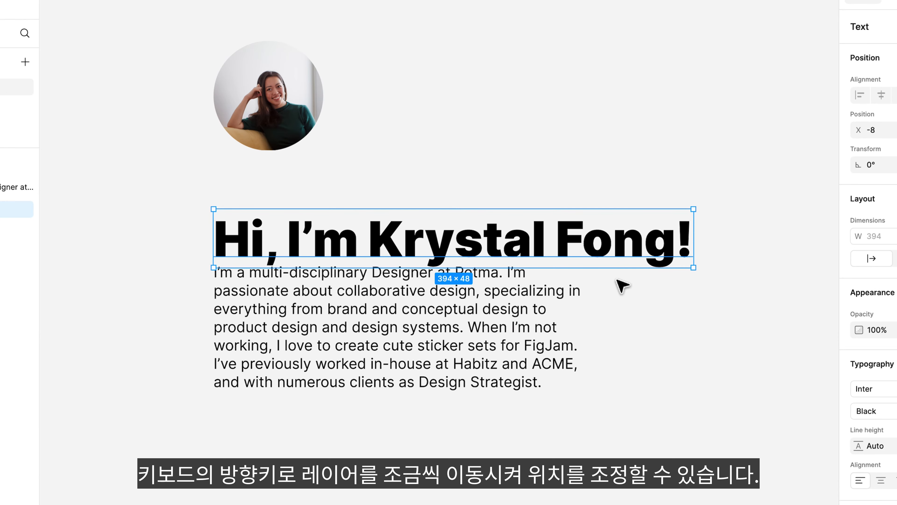
- Nudge the greeting up from the bio, move it 3 px right and back again, and lower it slightly
key(Up)
key(Up)
key(Up)
key(Up)
key(Up)
key(Up)
key(Up)
key(Up)
key(Up)
key(Up)
key(Up)
key(Up)
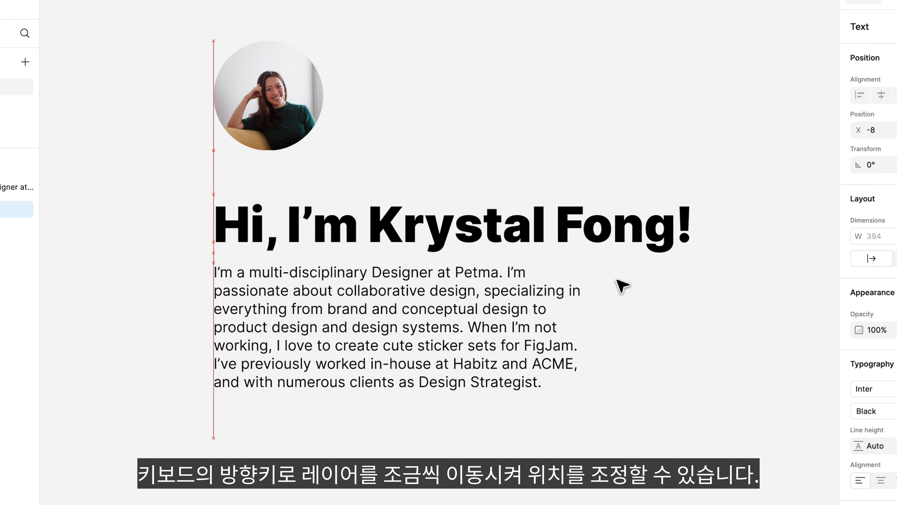
key(Right)
key(Right)
key(Right)
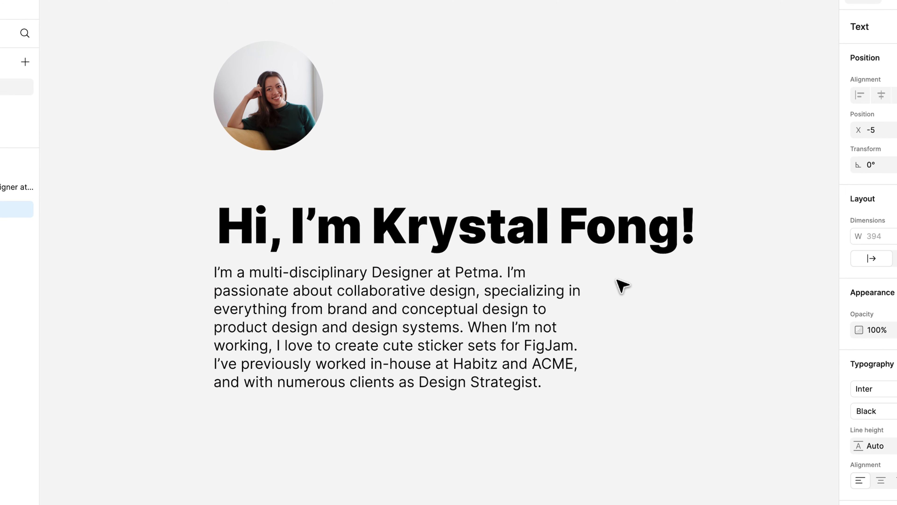
key(Left)
key(Left)
key(Left)
key(Down)
key(Down)
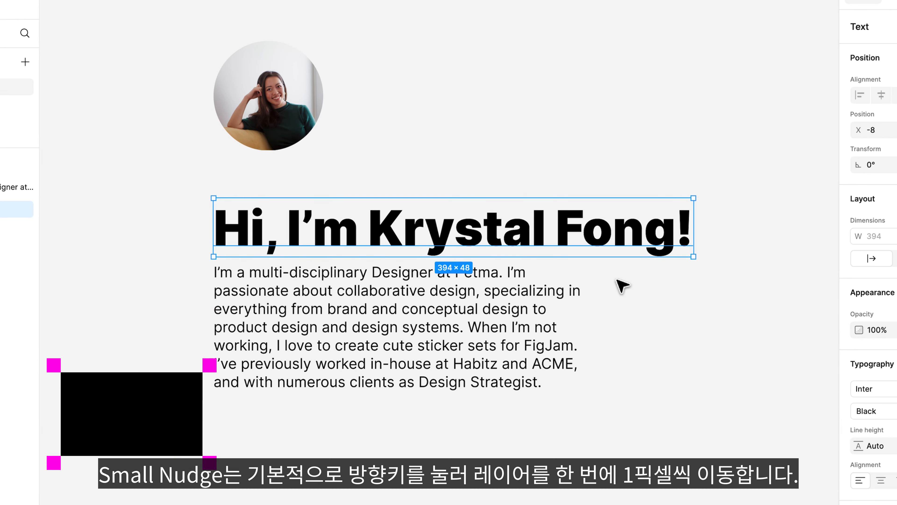
- Use small 1 px nudges to raise the greeting several pixels and bring it partway back down
key(Up)
key(Up)
key(Up)
key(Up)
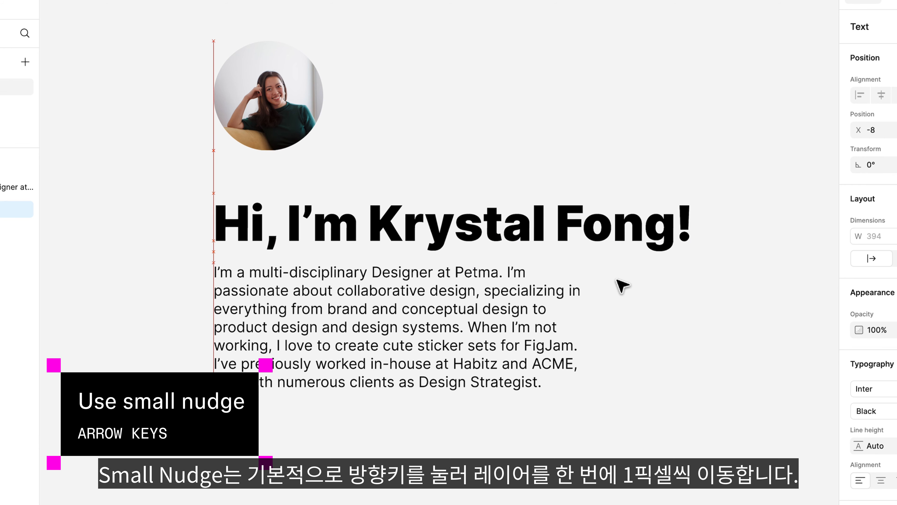
key(Up)
key(Up)
key(Up)
key(Up)
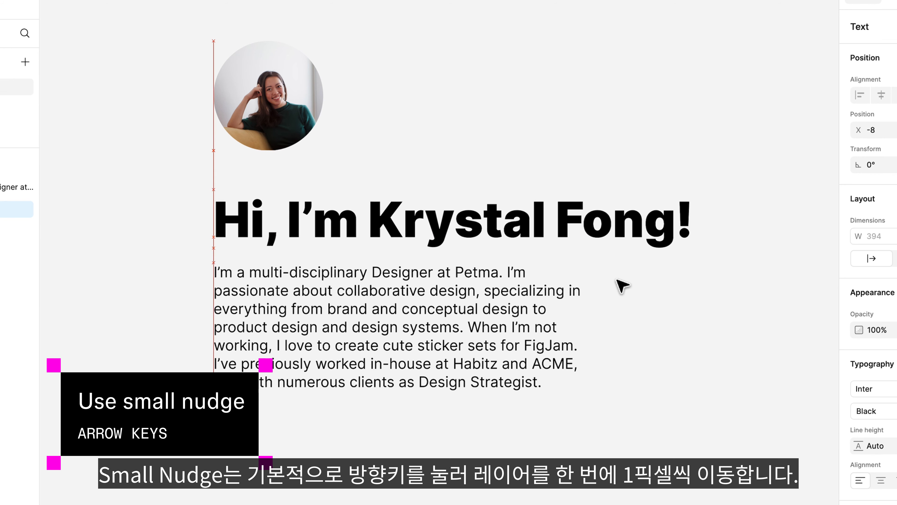
key(Down)
key(Down)
key(Down)
key(Down)
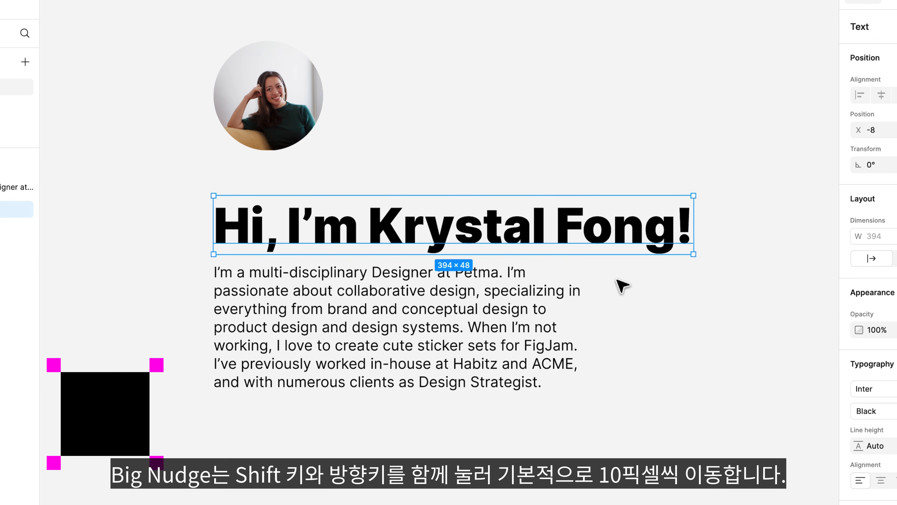
- Use big 10 px nudges to move the greeting up twice and down once
key(shift+Up)
key(shift+Up)
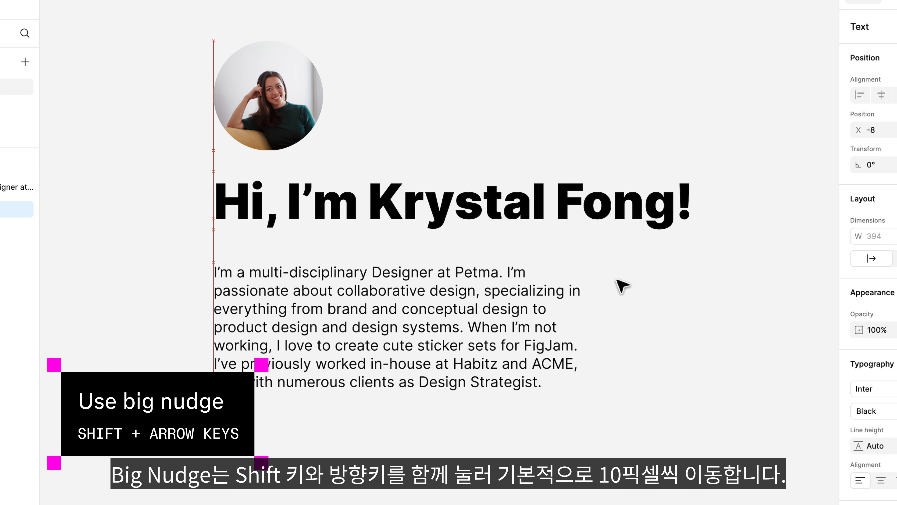
key(shift+Down)
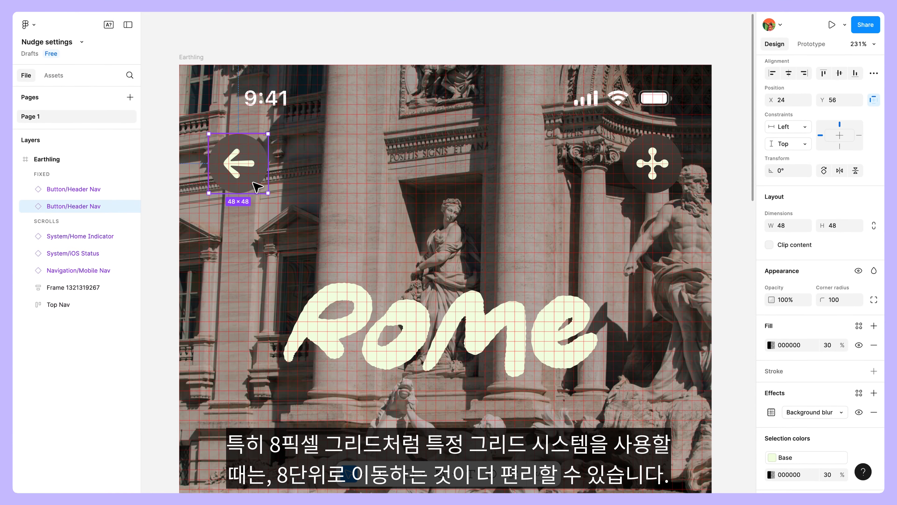
- Nudge the back arrow button right in 8 px steps to X 72, and down one step to Y 64
key(shift+Right)
key(shift+Right)
key(shift+Right)
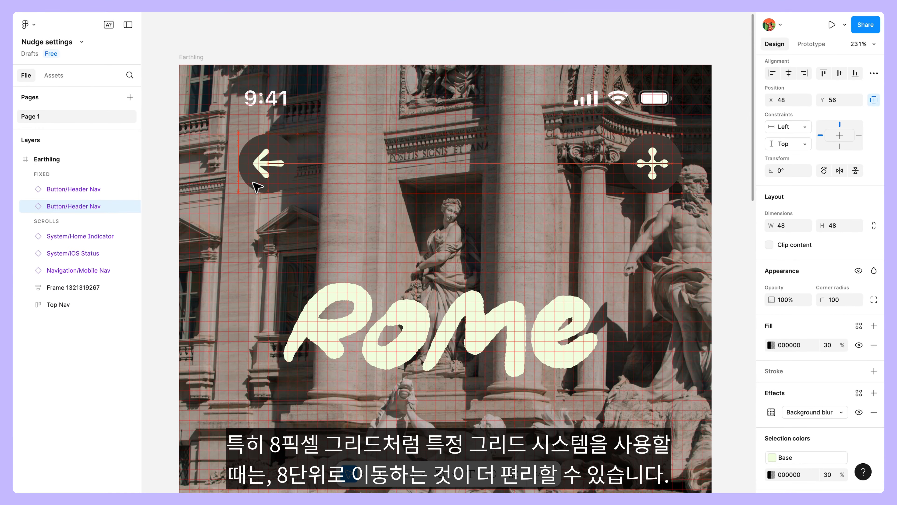
key(shift+Right)
key(shift+Right)
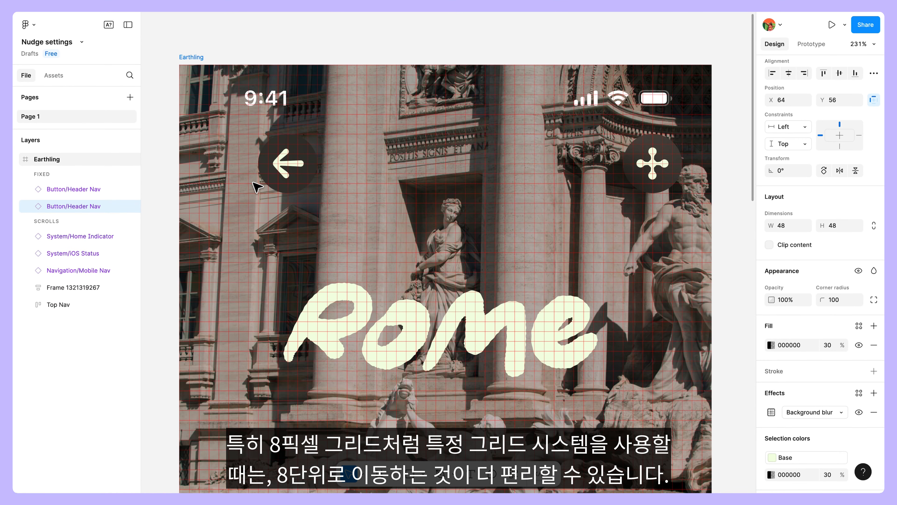
key(shift+Right)
key(shift+Down)
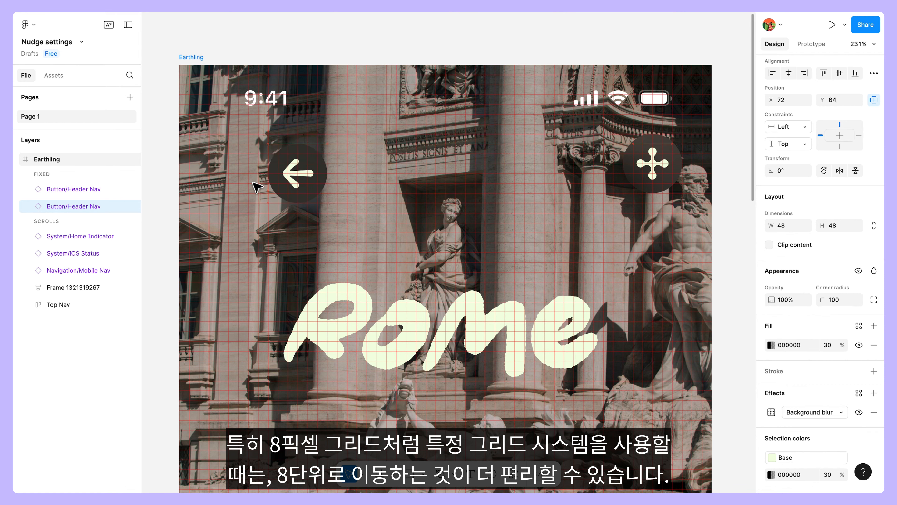
- Nudge the back arrow button up one 8 px step and left three steps
key(shift+Up)
key(shift+Left)
key(shift+Left)
key(shift+Left)
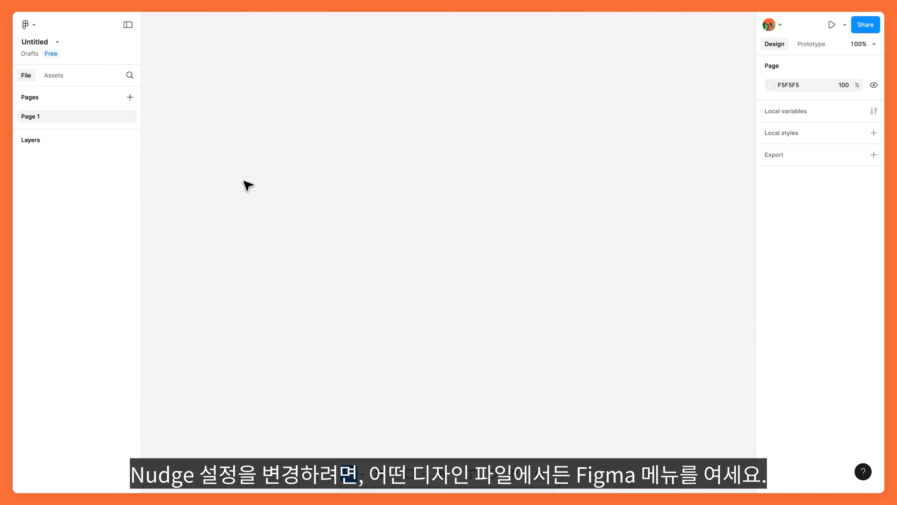
- Look at the small and big nudge amounts in the preferences, and close the dialog without changing them
click(35, 25)
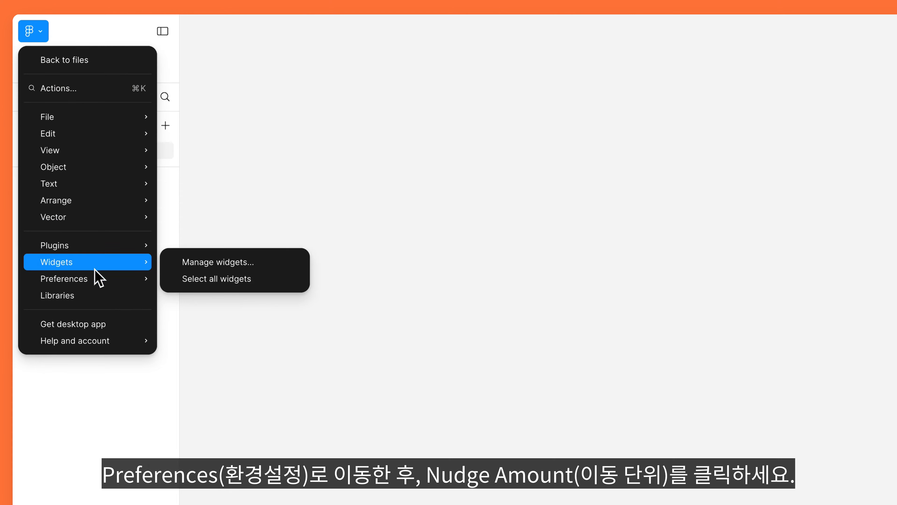
mouse_move(96, 275)
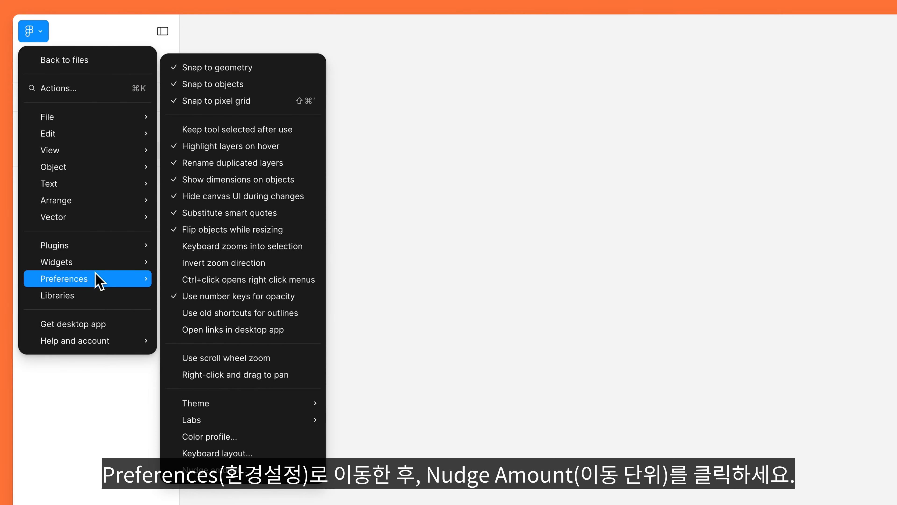
click(253, 471)
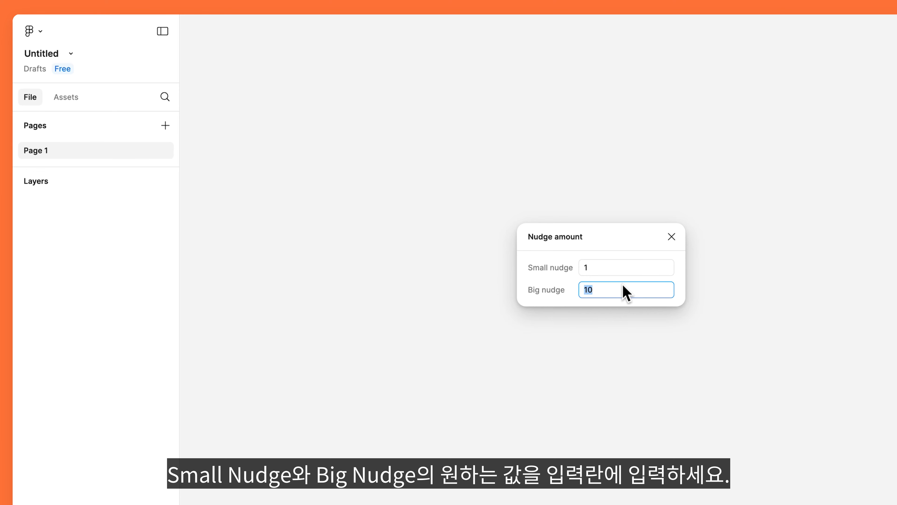
click(671, 236)
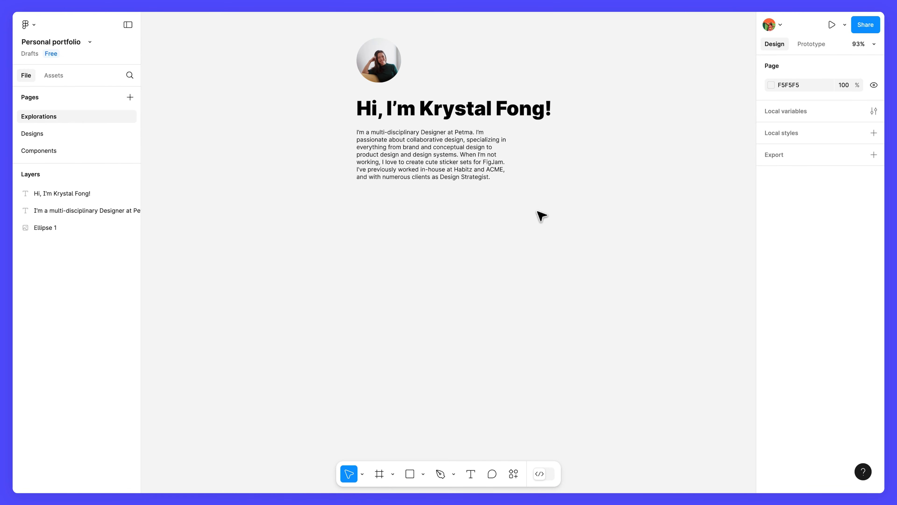
- Style the bio text as Medium at font size 28 and switch its resizing to auto height
click(488, 174)
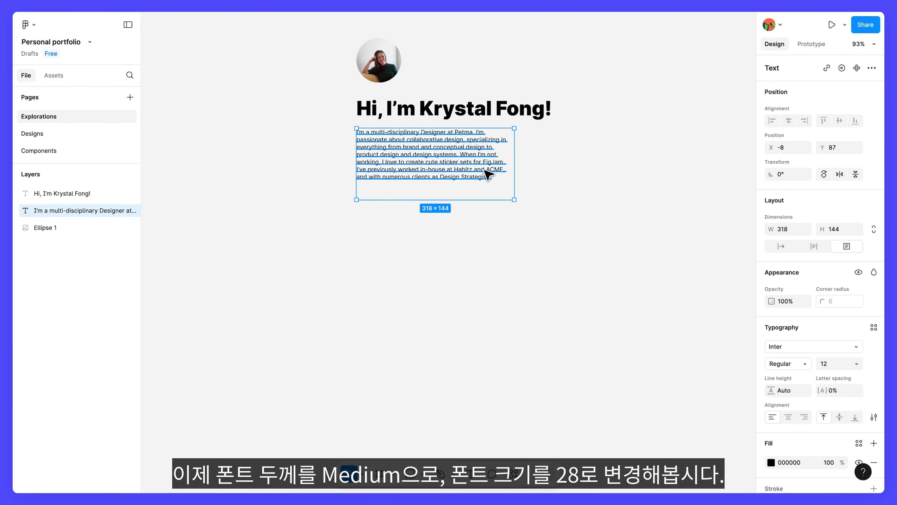
click(784, 364)
click(813, 376)
click(824, 363)
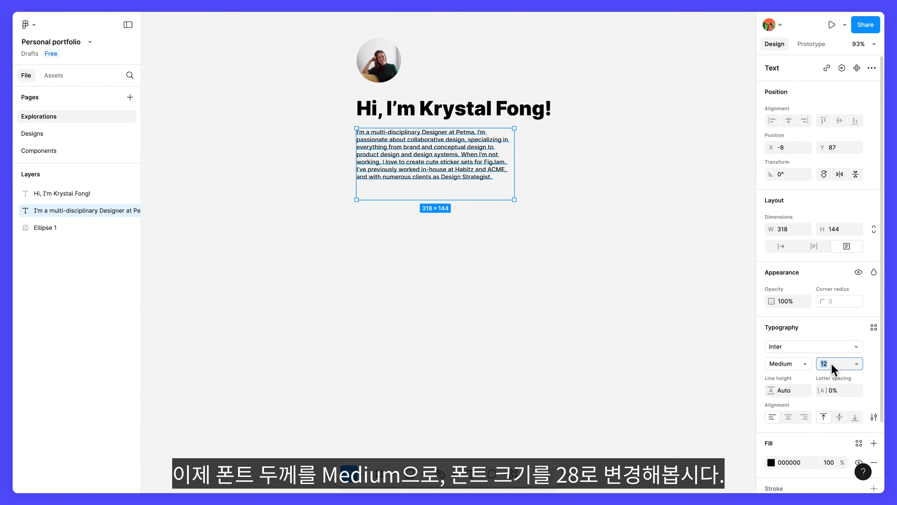
text(28)
key(Return)
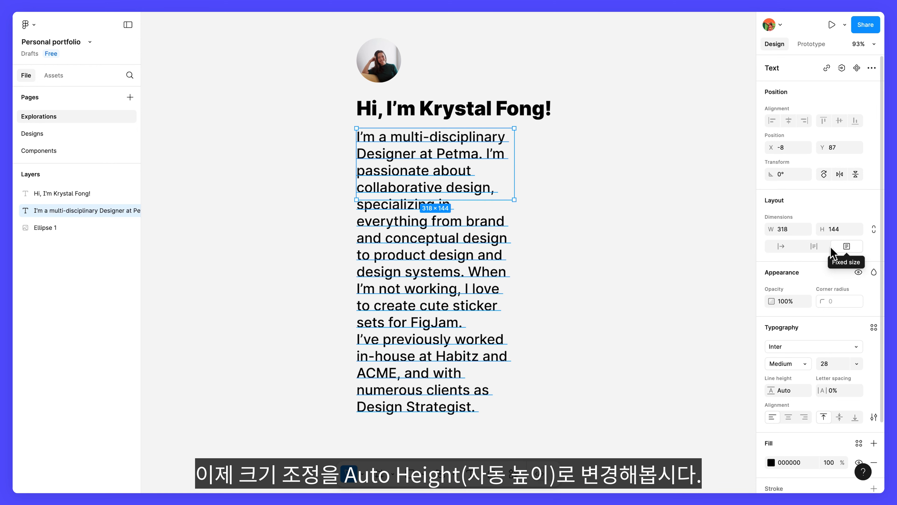
click(820, 252)
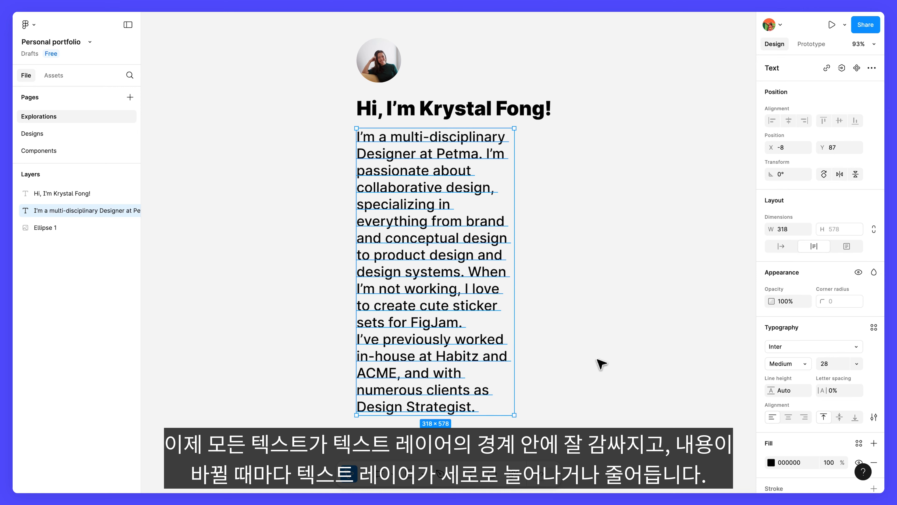
- Test the auto height resizing by adding "More text" to the end of the bio and deleting it again
click(483, 412)
double_click(471, 410)
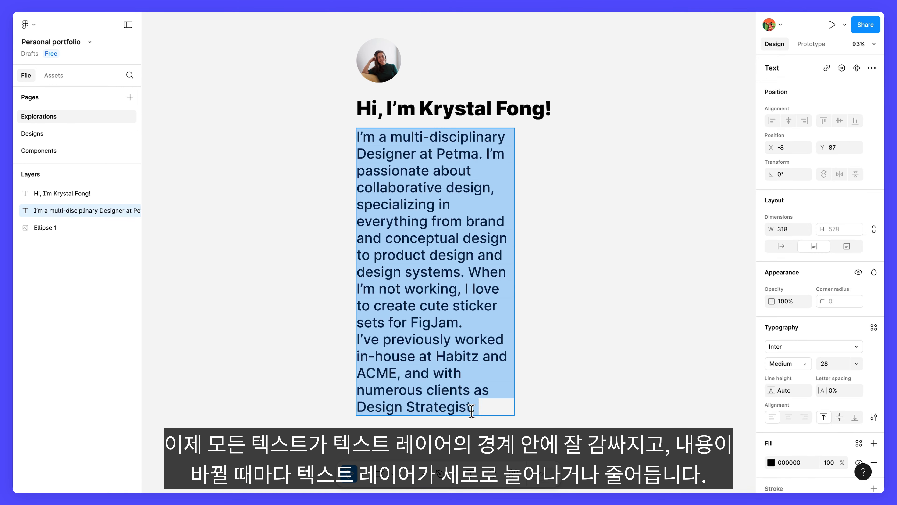
click(486, 407)
text(More text)
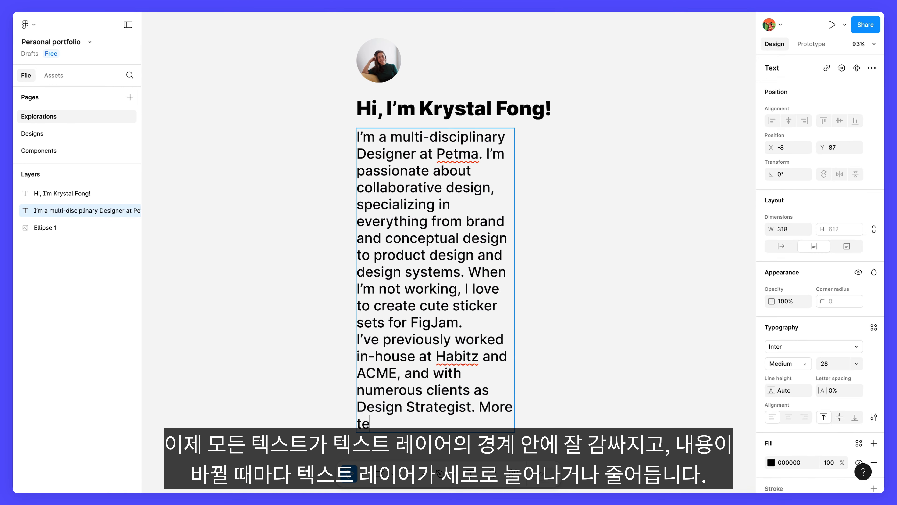
key(BackSpace)
key(BackSpace)
key(BackSpace)
key(BackSpace)
key(BackSpace)
key(BackSpace)
key(BackSpace)
key(BackSpace)
key(BackSpace)
key(BackSpace)
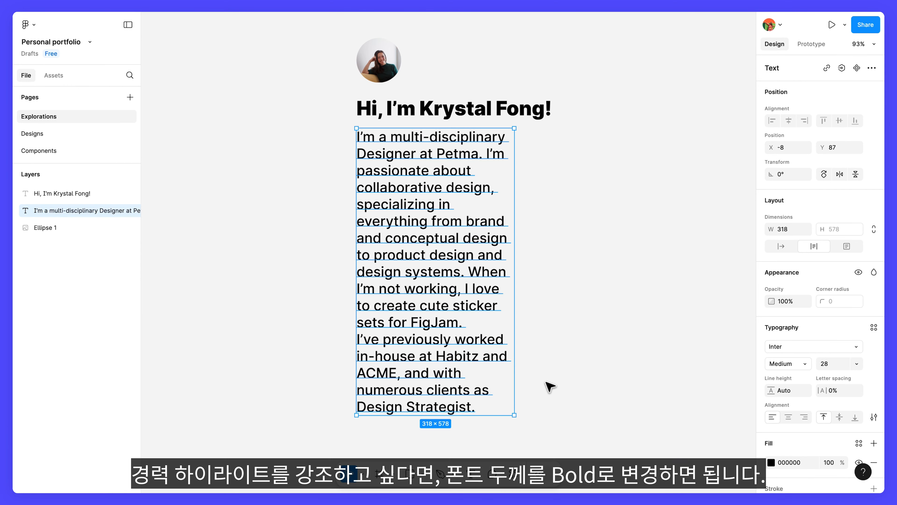
- Set "multi-disciplinary Designer" and "Petma" in the bio's first sentence to Bold
key(ctrl+a)
drag(391, 141, 413, 156)
click(788, 363)
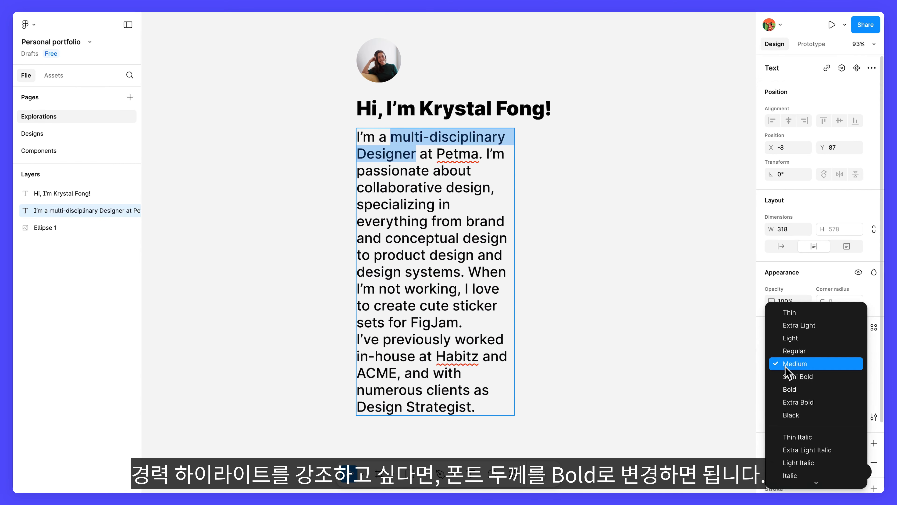
click(800, 389)
double_click(459, 154)
click(788, 363)
click(801, 389)
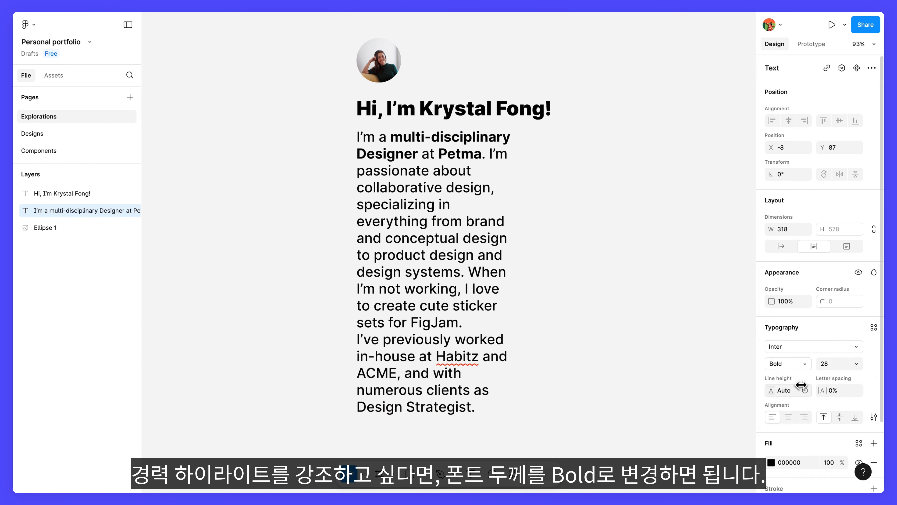
- Set the company names "Habitz" and "ACME" in the bio's second paragraph to Bold
drag(436, 356, 480, 356)
click(788, 364)
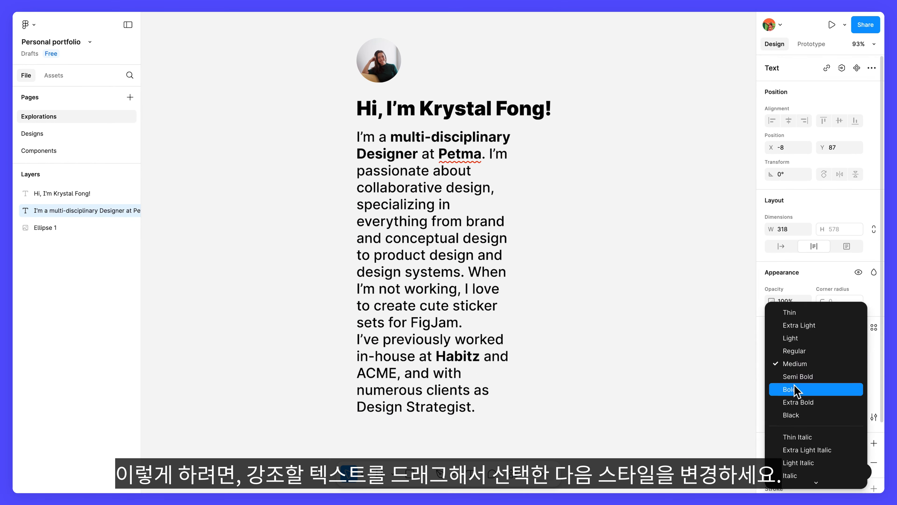
click(800, 387)
drag(397, 373, 357, 372)
click(787, 364)
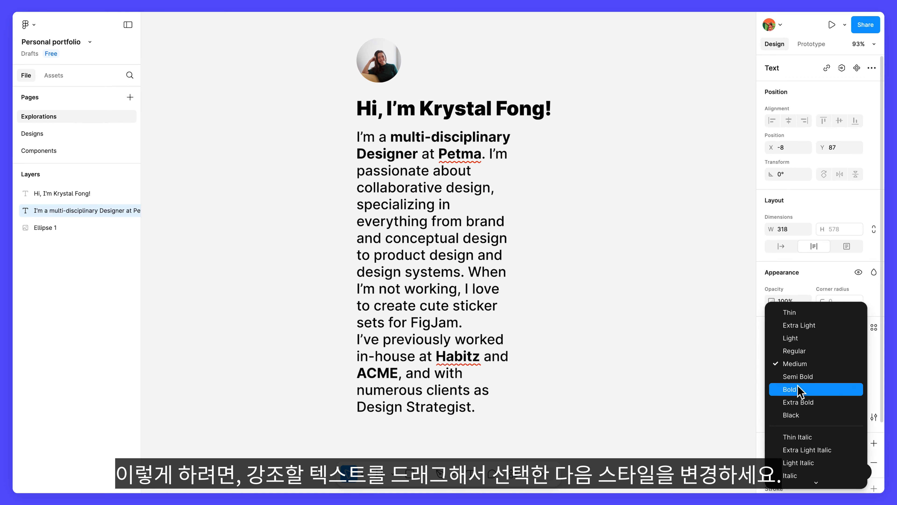
click(795, 389)
- Set "Design Strategist" at the end of the bio to Bold and leave text editing
drag(473, 407, 372, 407)
click(787, 363)
click(800, 386)
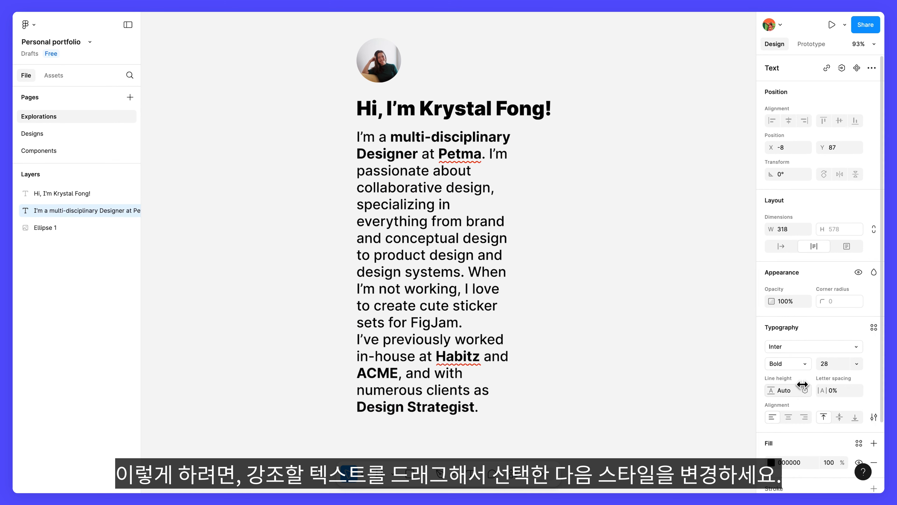
key(Escape)
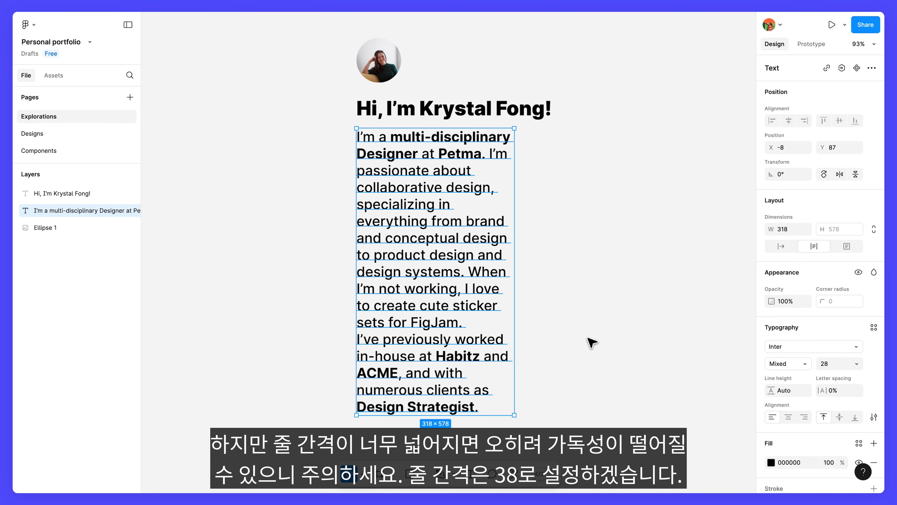
- Set the bio text's line height to 38
click(790, 390)
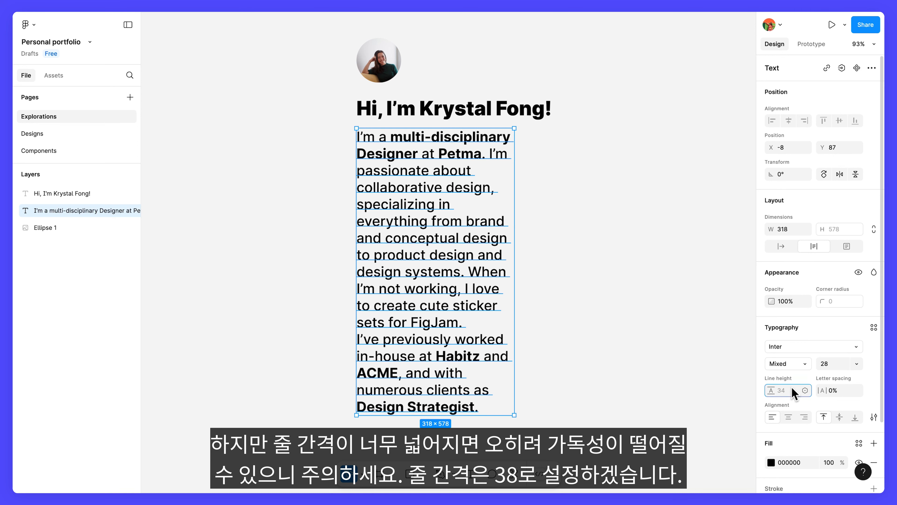
text(38)
key(Return)
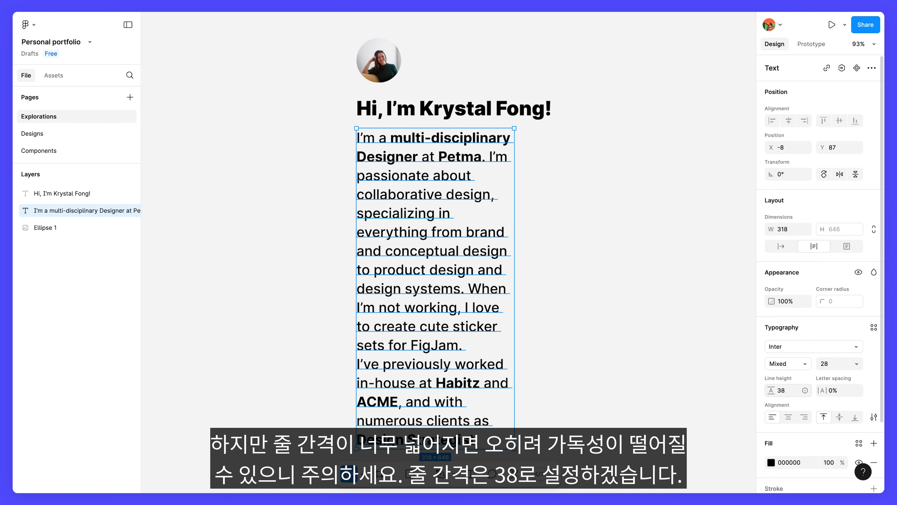
- Set the bio's paragraph spacing to 16 in the advanced type settings and close them
click(874, 417)
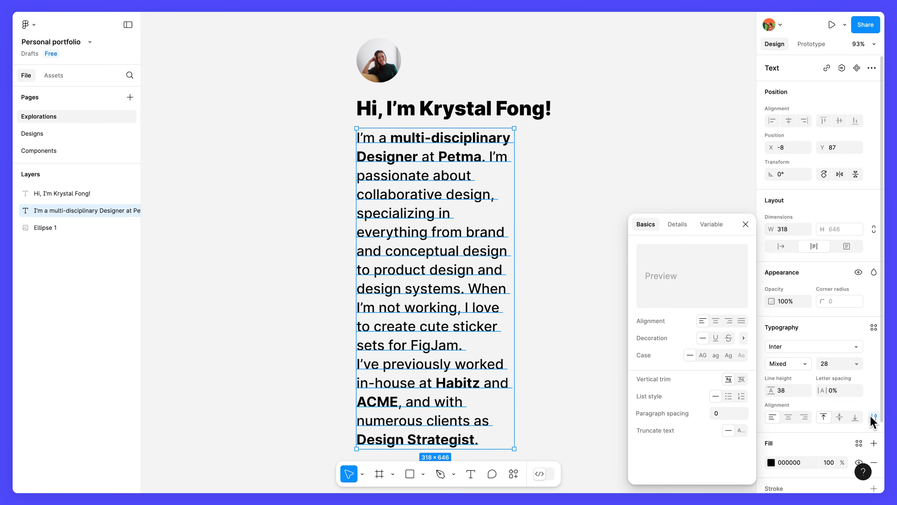
click(722, 414)
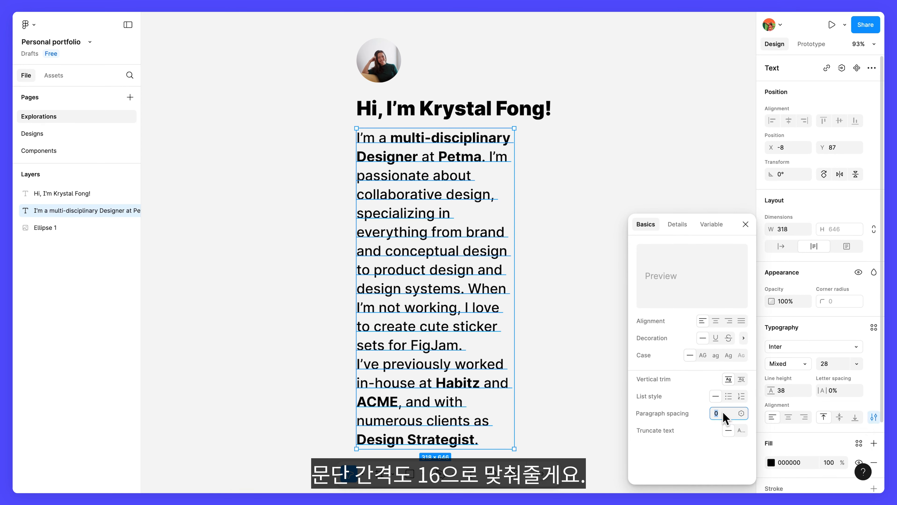
text(16)
key(Return)
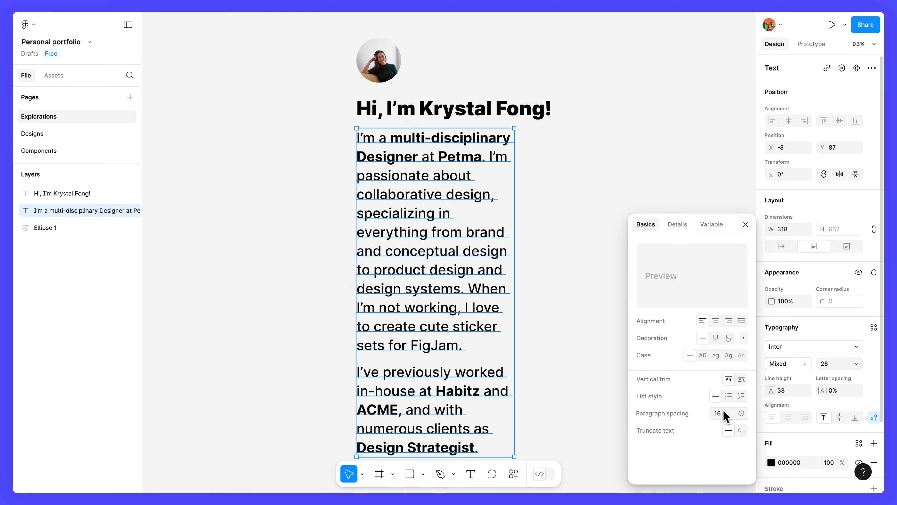
click(746, 225)
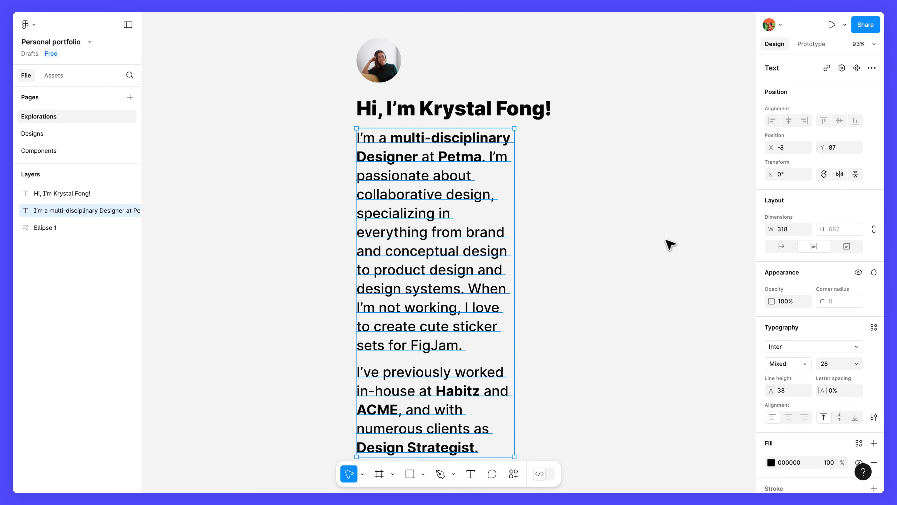
- Widen the bio text layer from its right edge to about 820 px
scroll(667, 245, down, 2)
scroll(667, 245, right, 2)
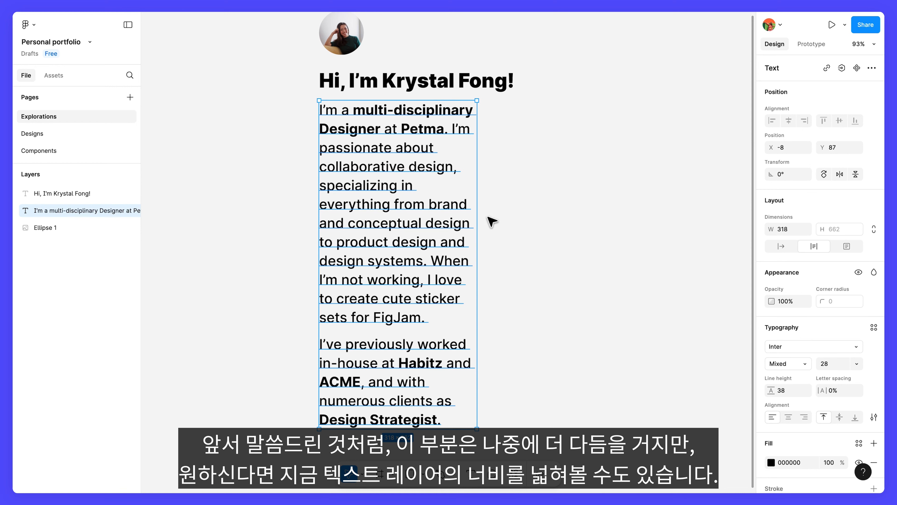
drag(479, 211, 725, 205)
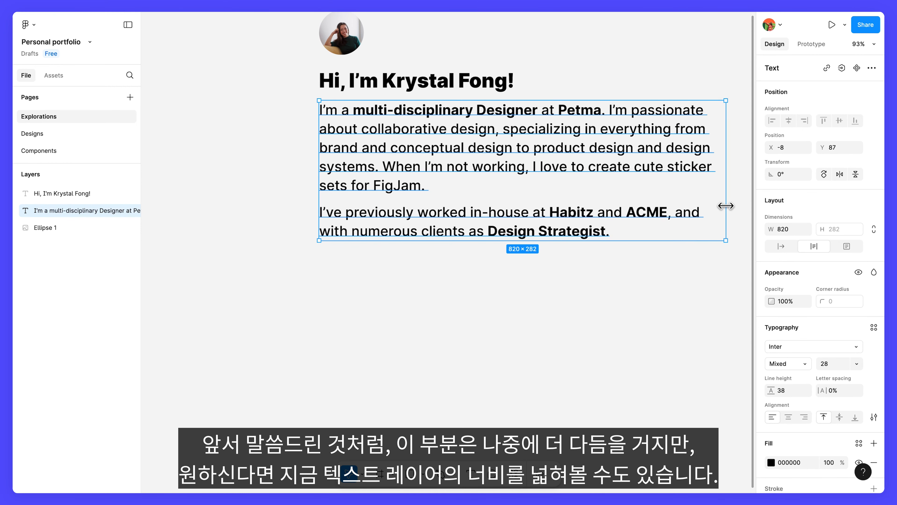
scroll(725, 205, up, 1)
scroll(726, 206, up, 2)
scroll(727, 206, right, 2)
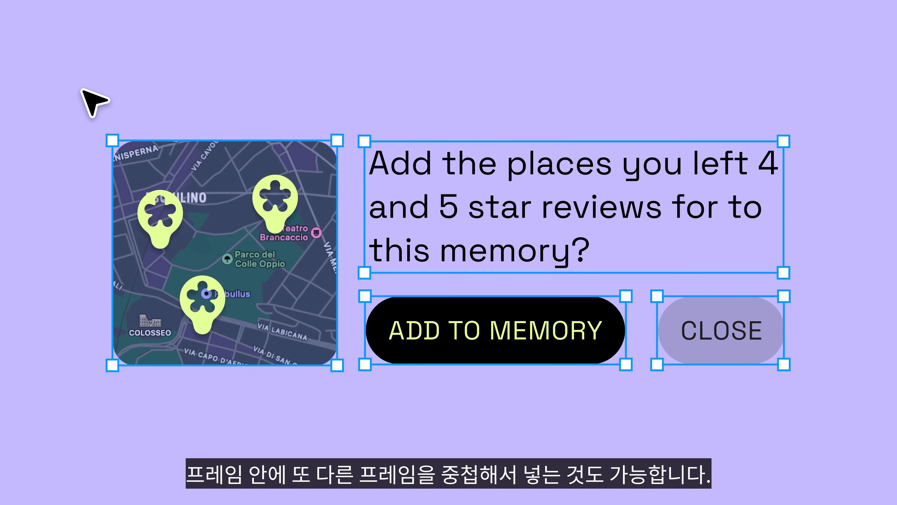
drag(702, 354, 820, 402)
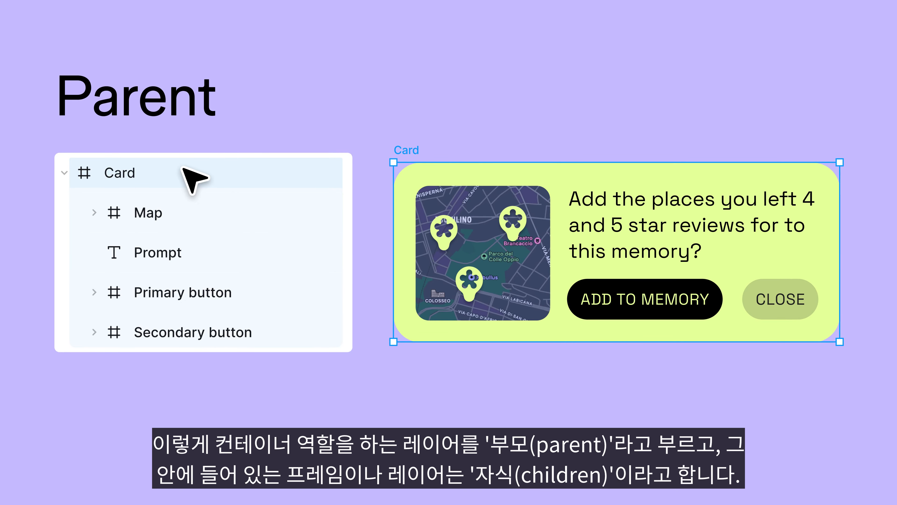
click(175, 212)
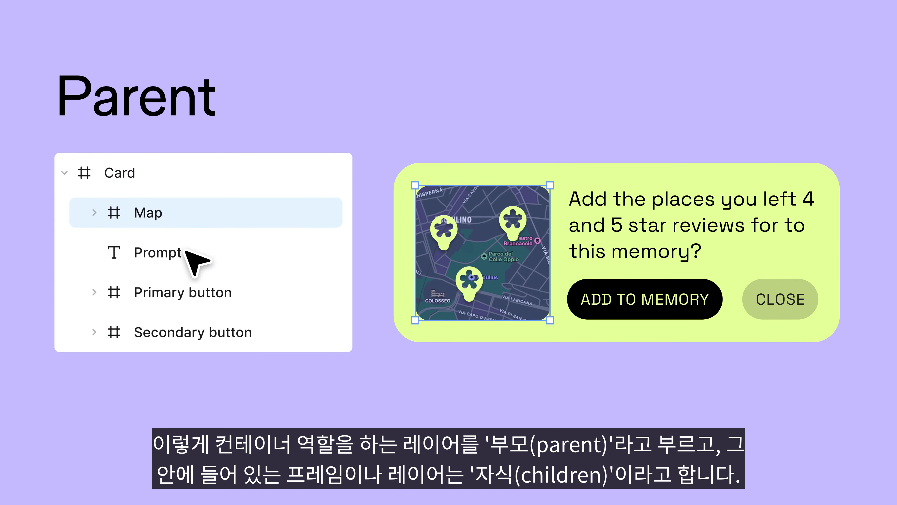